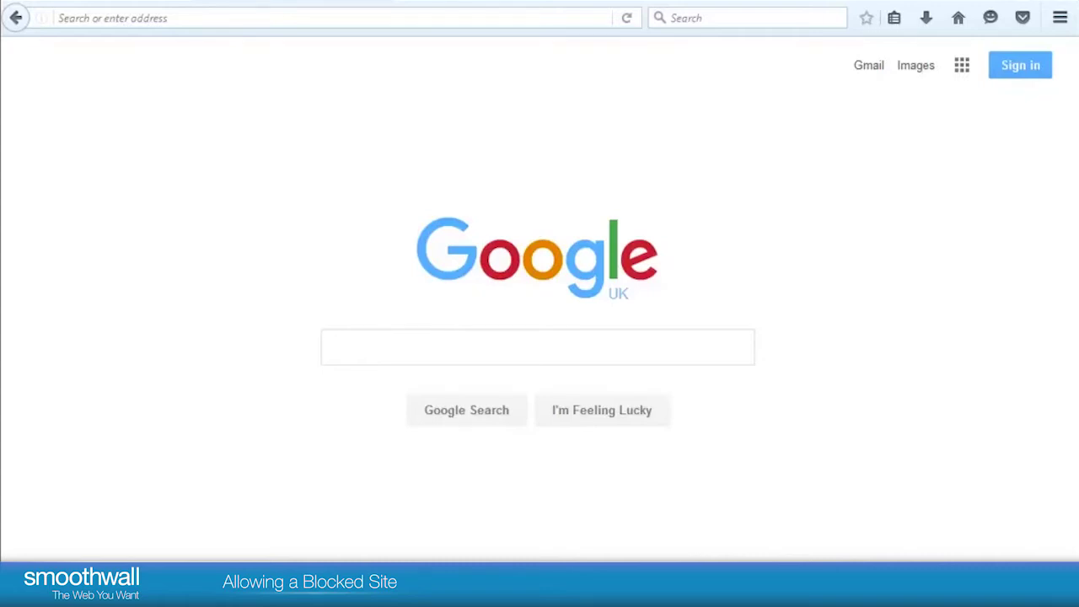
# Step: Try loading playboy.com/style in Firefox to reach the Smoothwall block page
pyautogui.click(118, 18)
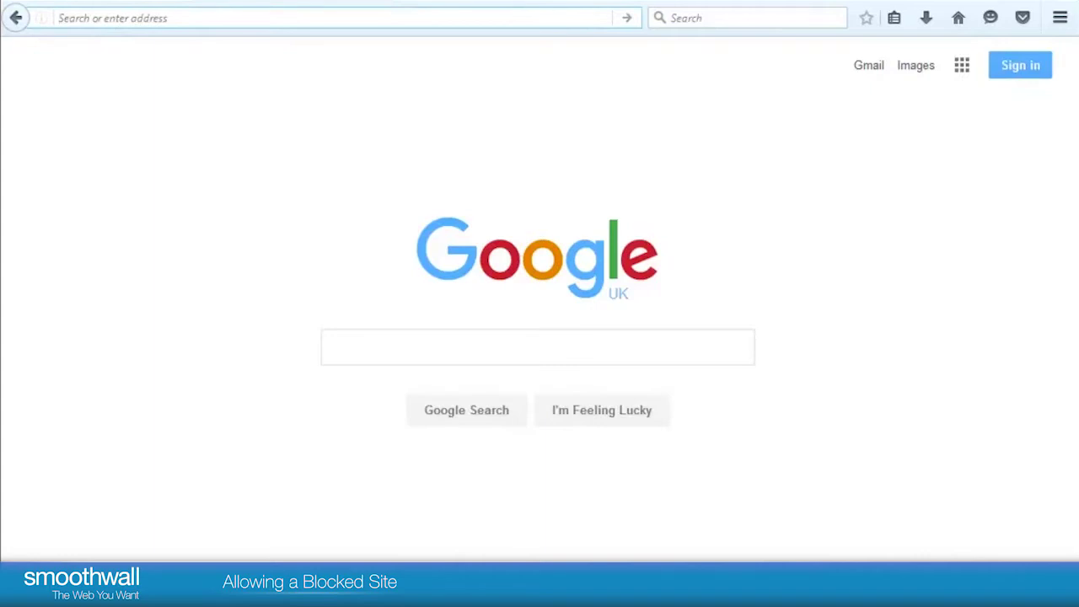
pyautogui.write('playb')
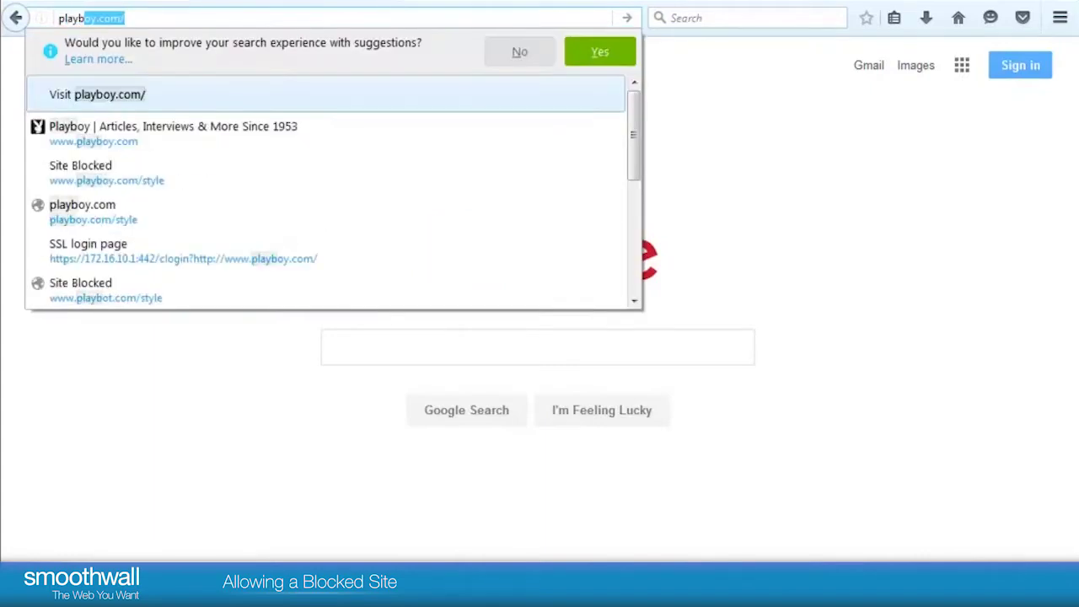
pyautogui.write('ot')
pyautogui.press('BackSpace')
pyautogui.press('BackSpace')
pyautogui.press('BackSpace')
pyautogui.press('BackSpace')
pyautogui.press('BackSpace')
pyautogui.press('BackSpace')
pyautogui.press('BackSpace')
pyautogui.press('BackSpace')
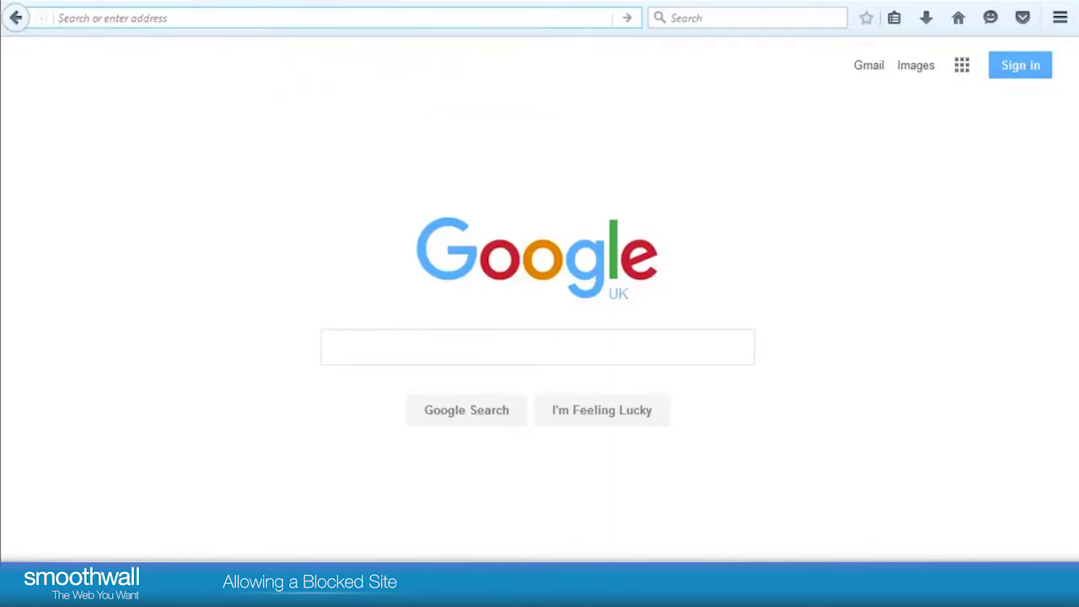
pyautogui.write('play')
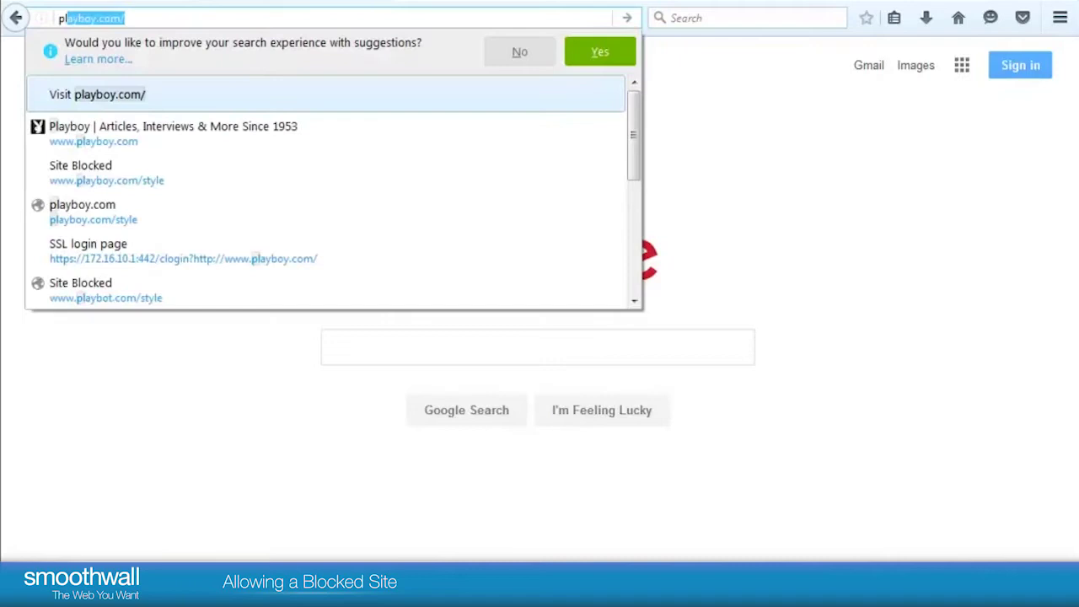
pyautogui.write('boy.com')
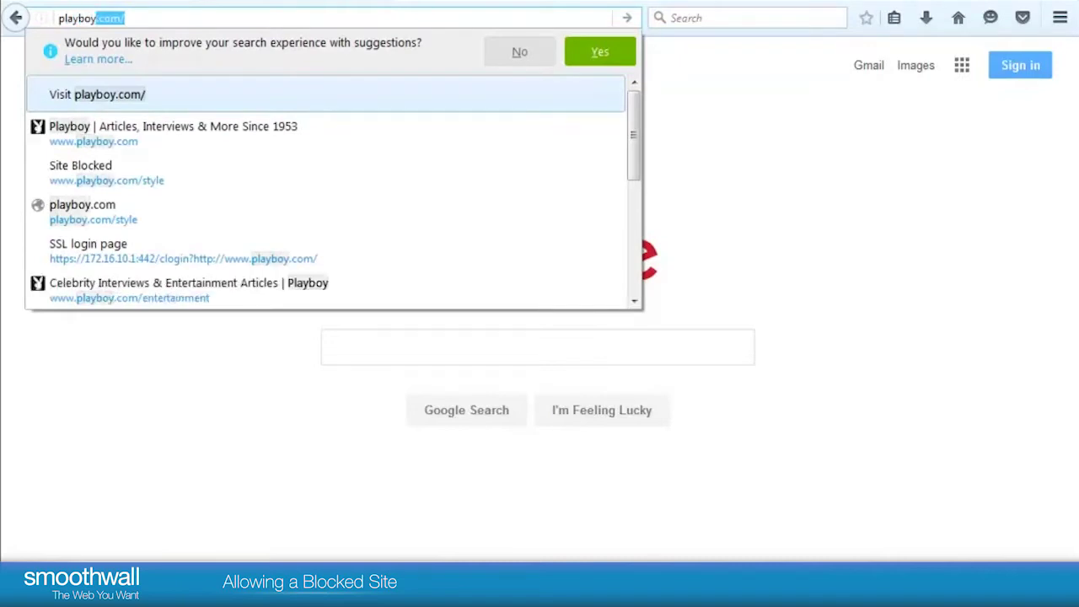
pyautogui.write('/')
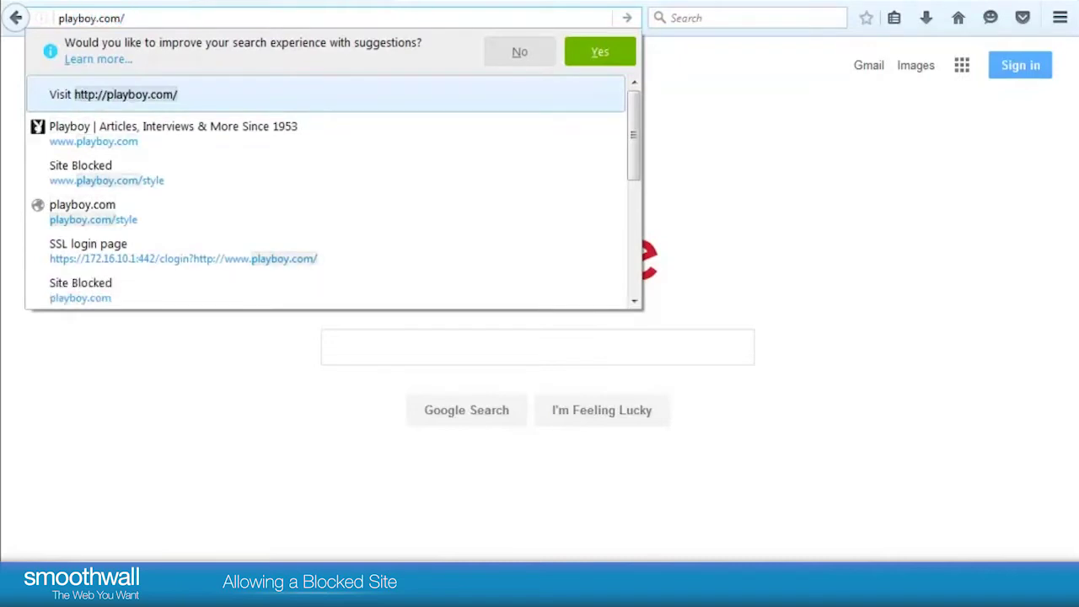
pyautogui.write('sty')
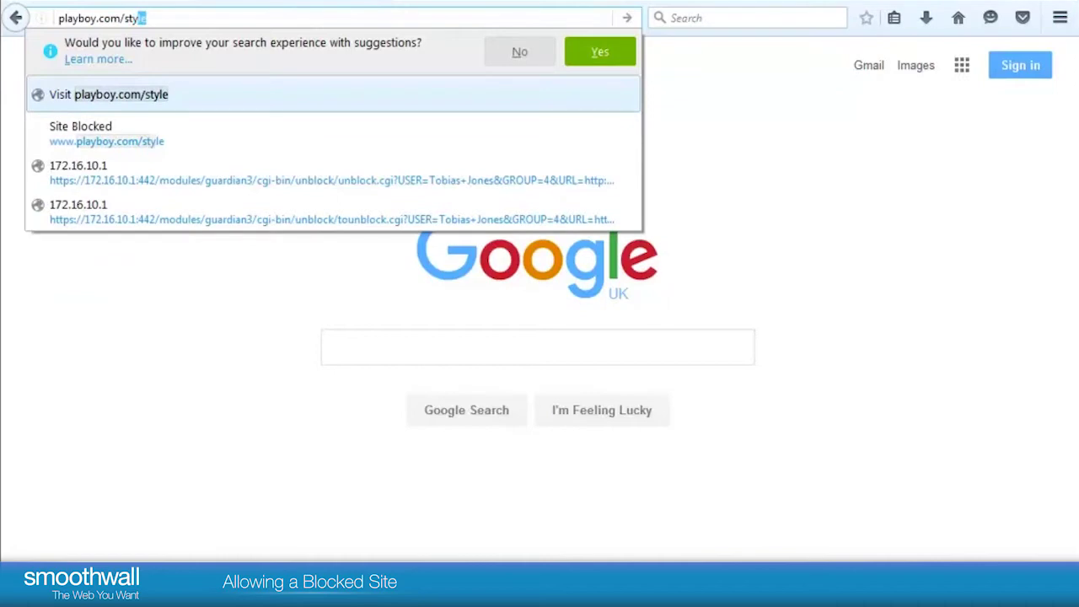
pyautogui.press('Return')
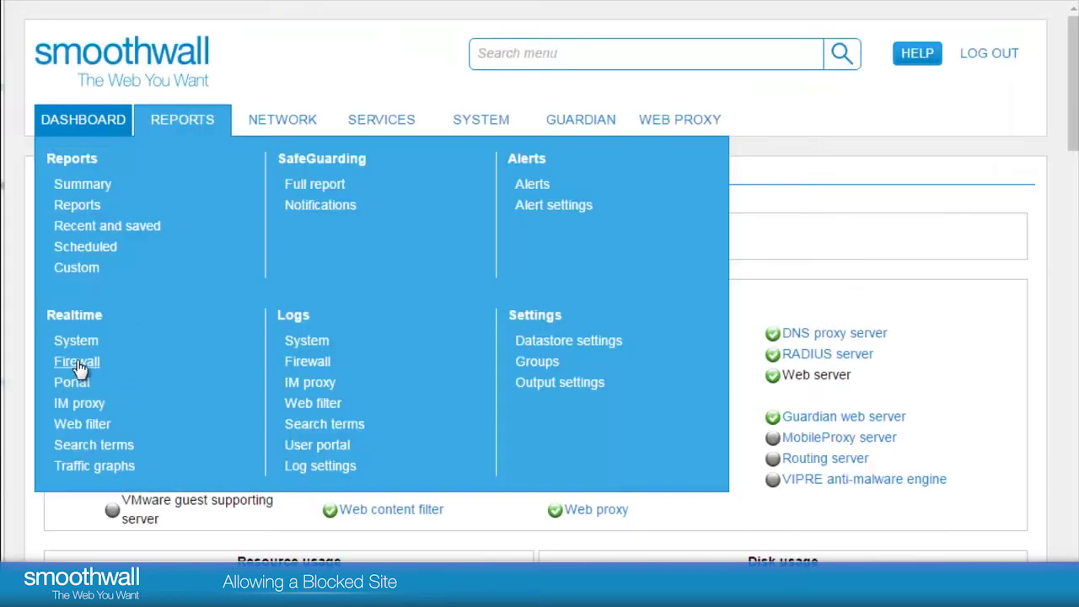
# Step: Open the Web filter log and bring the denied playboy.com requests into view
pyautogui.click(78, 424)
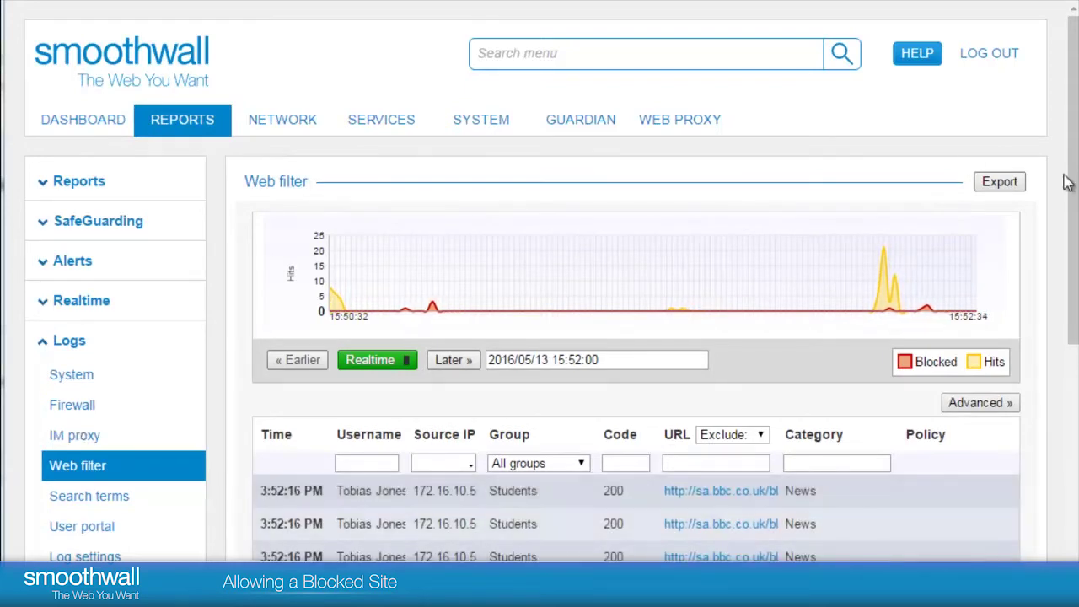
pyautogui.moveTo(1074, 183); pyautogui.dragTo(1070, 376)
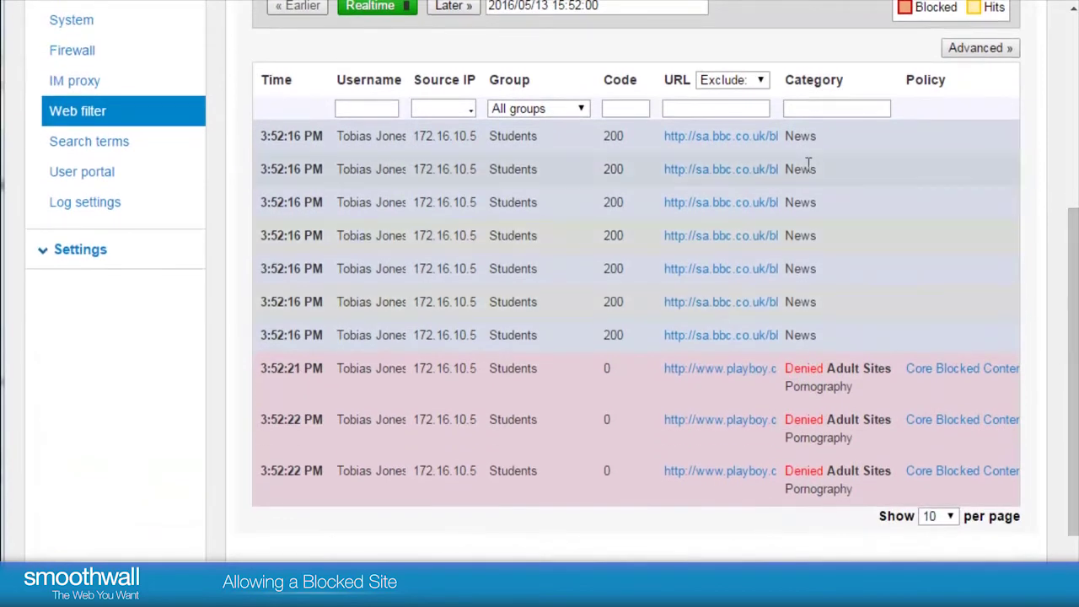
# Step: Filter the Web filter log by the student's username and the URL term 'playboy'
pyautogui.click(376, 109)
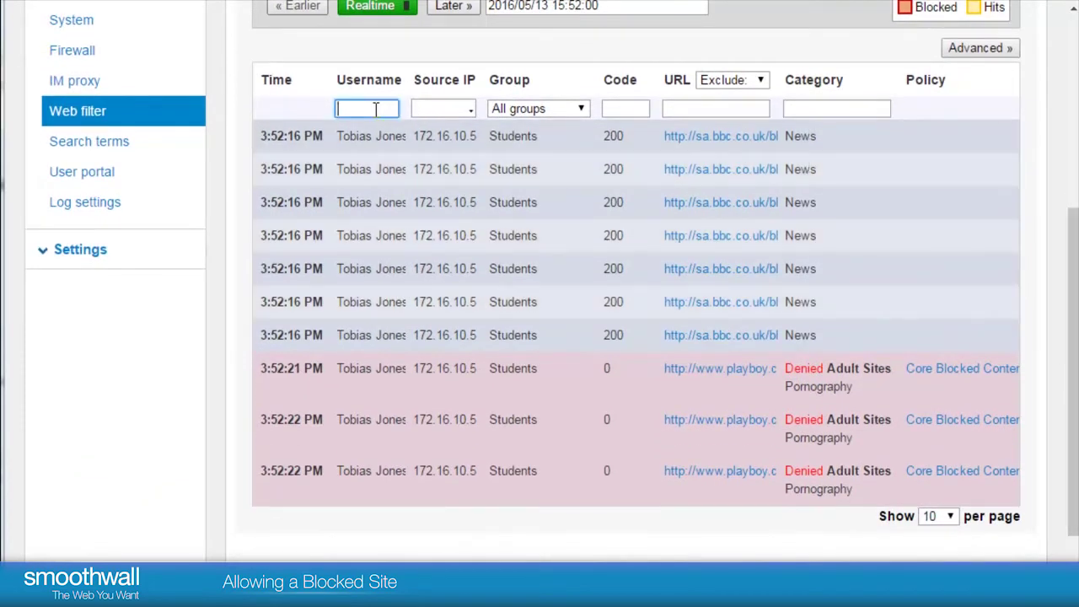
pyautogui.write('tobia')
pyautogui.click(706, 110)
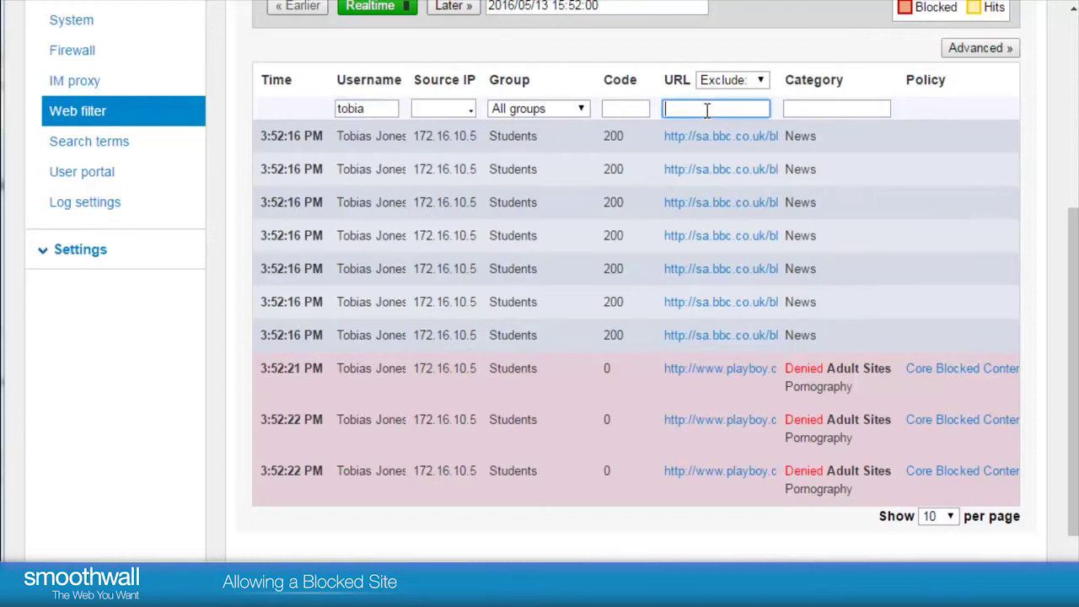
pyautogui.write('playboy')
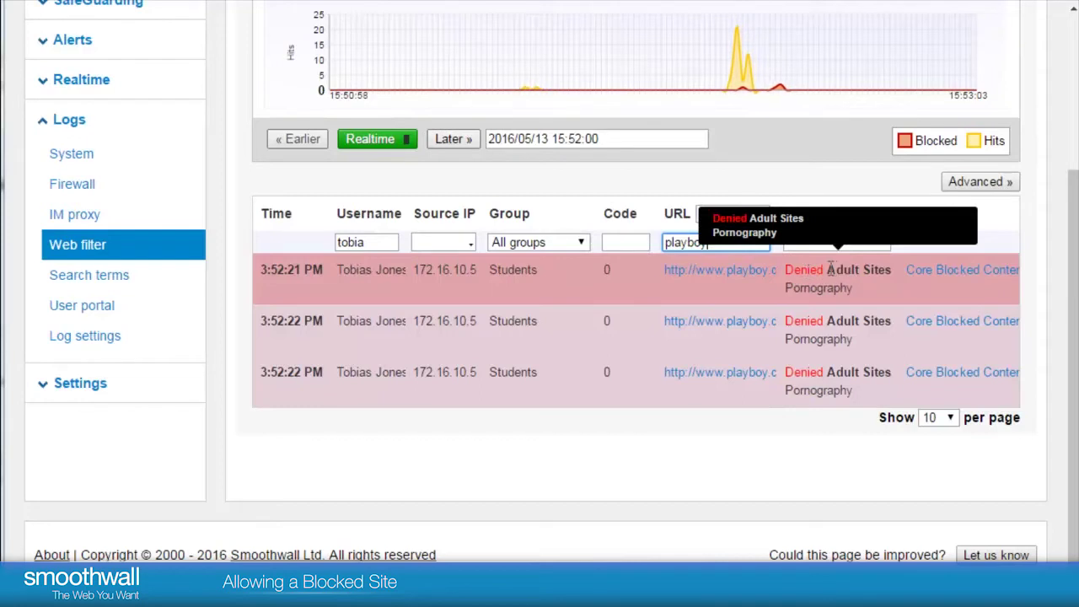
pyautogui.moveTo(939, 284)
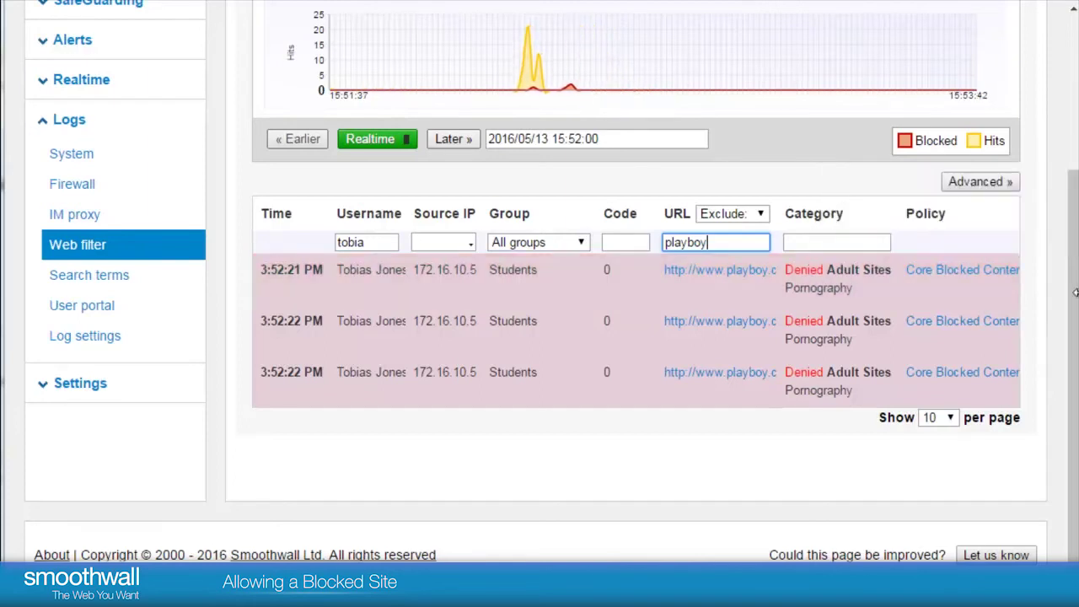
pyautogui.scroll(3, 539, 283)
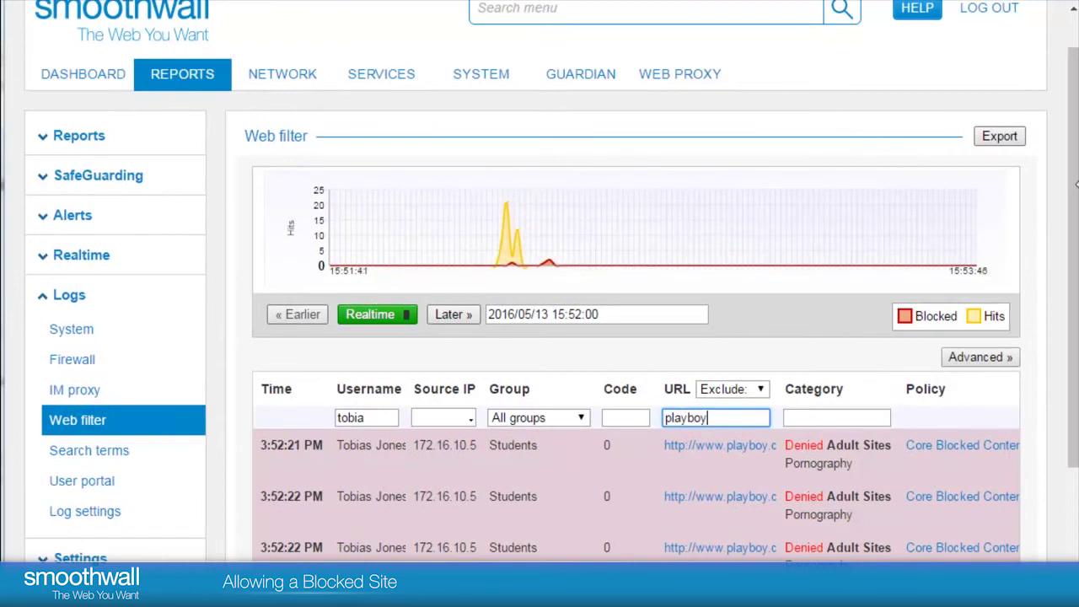
# Step: Go to the Guardian Policy objects > Categories page
pyautogui.moveTo(582, 91)
pyautogui.moveTo(561, 76)
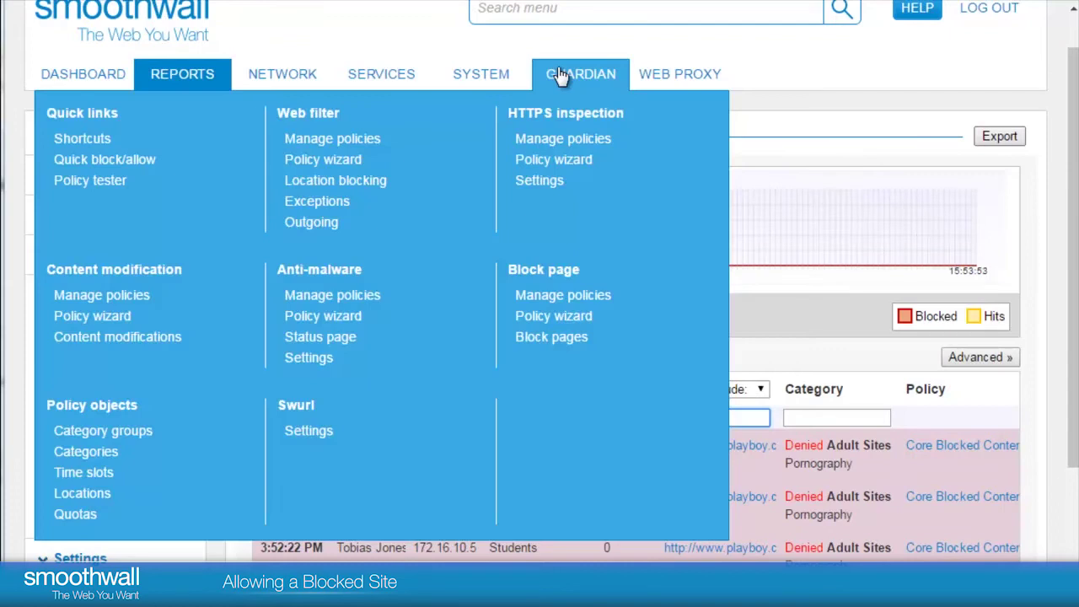
pyautogui.click(84, 453)
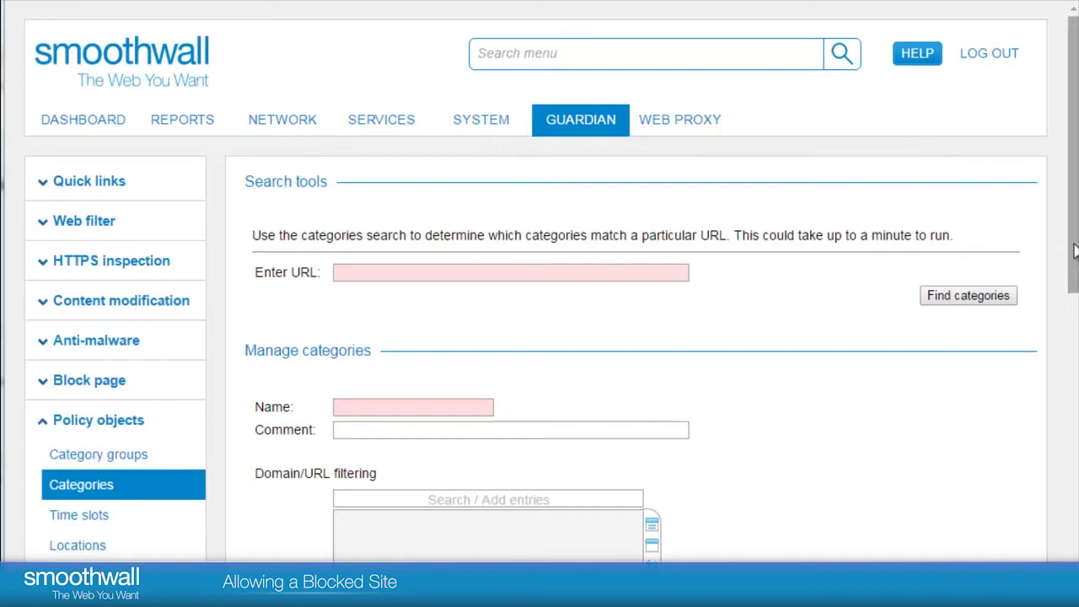
# Step: Save a new category 'Student custom allowed' with the entry playboy.com
pyautogui.moveTo(1074, 250); pyautogui.dragTo(1071, 378)
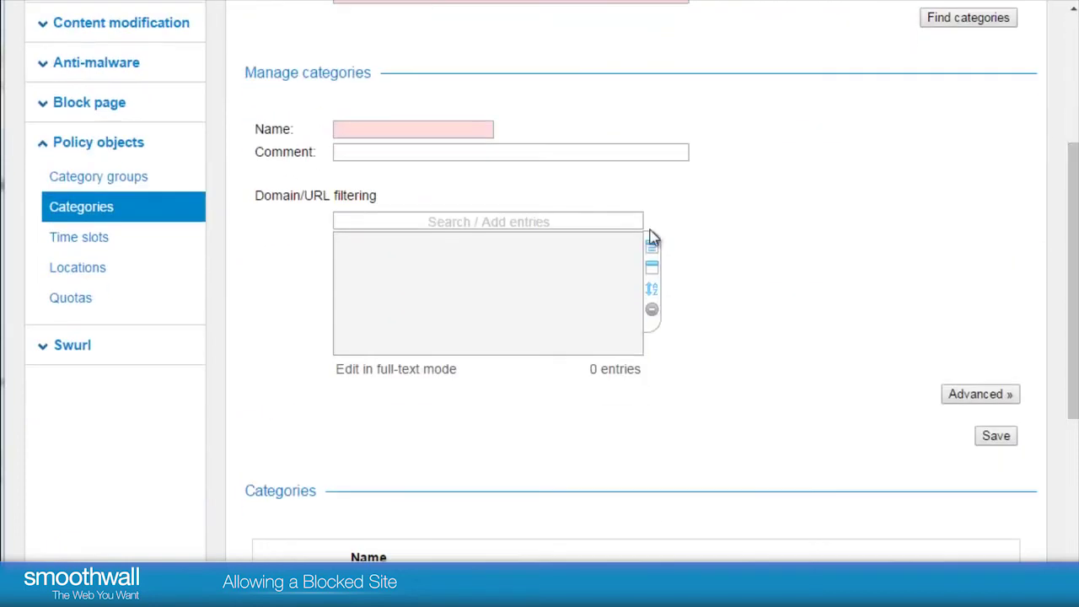
pyautogui.click(468, 129)
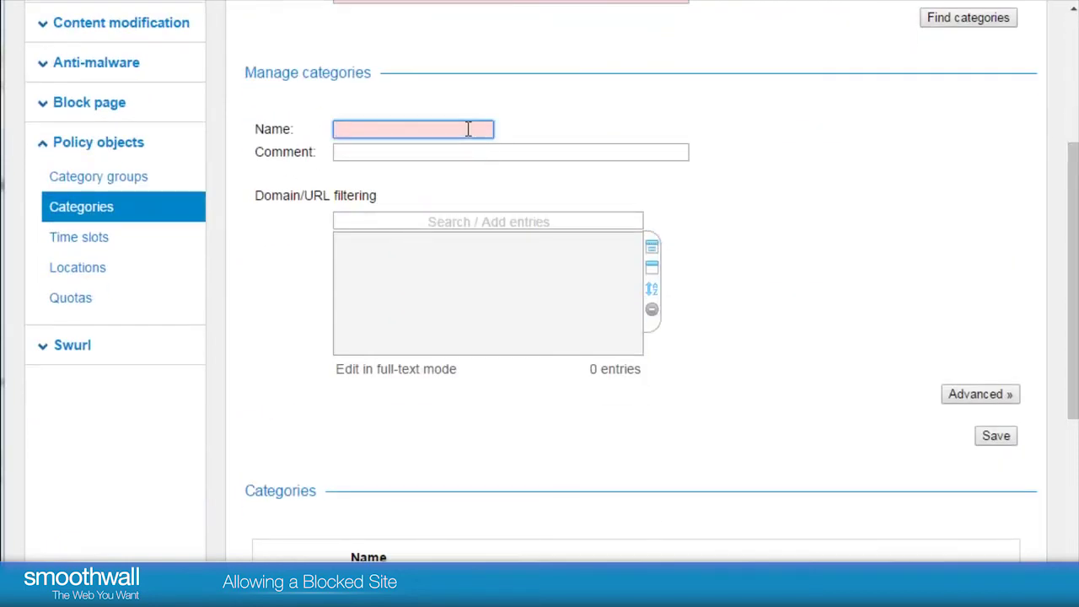
pyautogui.write('Student ')
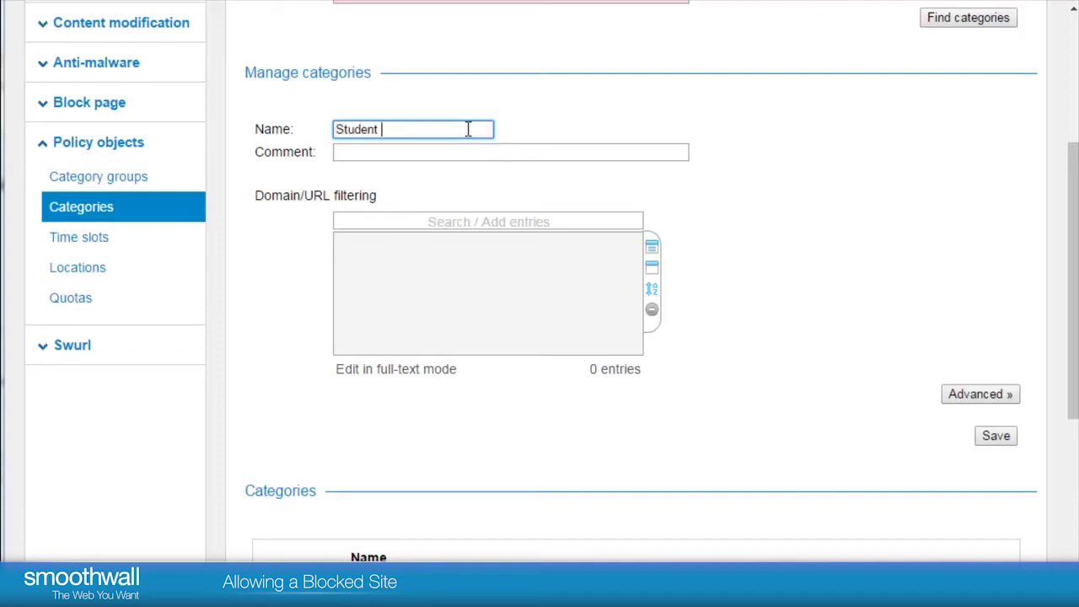
pyautogui.write('custom allowed')
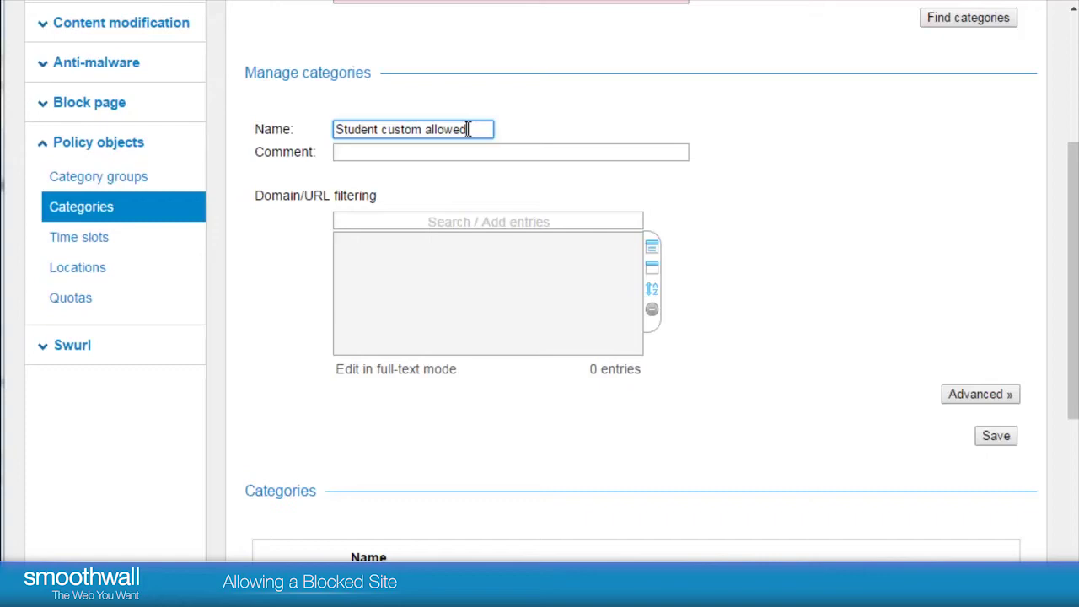
pyautogui.click(378, 231)
pyautogui.write('playb')
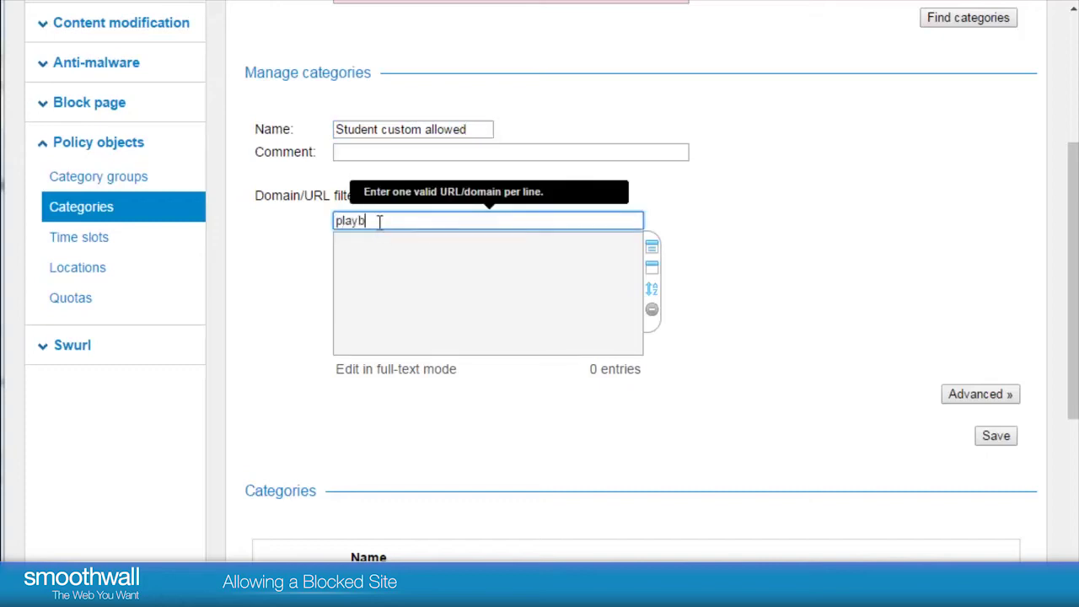
pyautogui.write('oy.com')
pyautogui.press('Return')
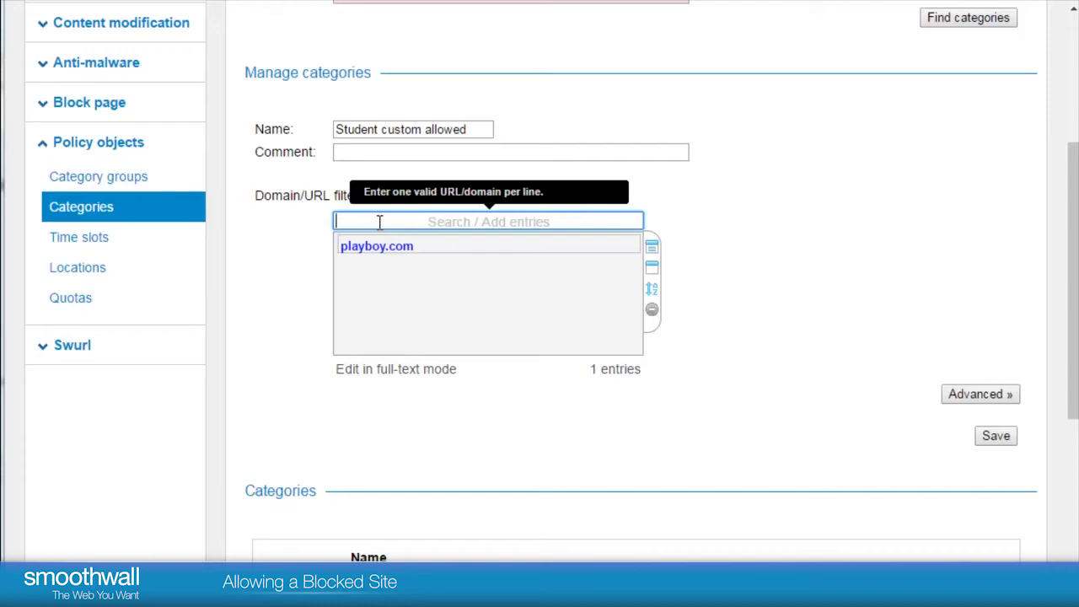
pyautogui.click(997, 437)
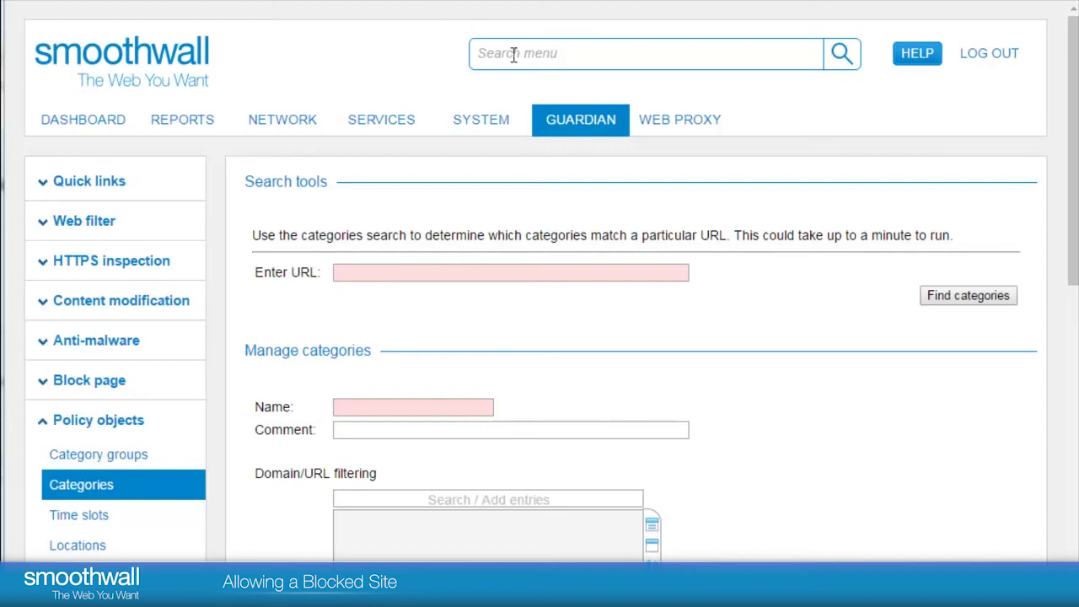
# Step: Open the Guardian Web filter > Manage policies list
pyautogui.moveTo(583, 135)
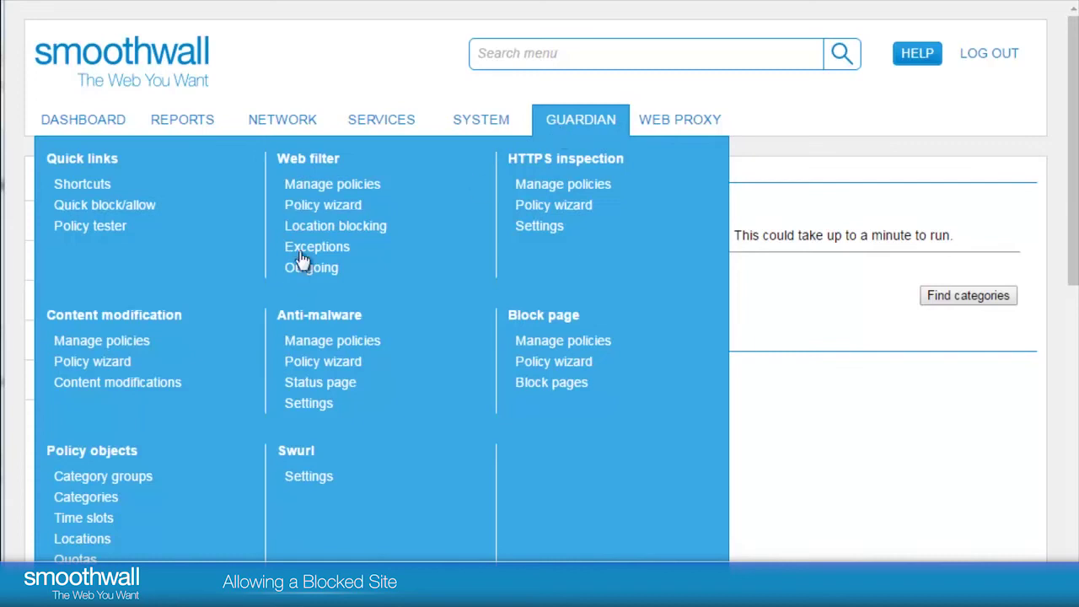
pyautogui.click(372, 187)
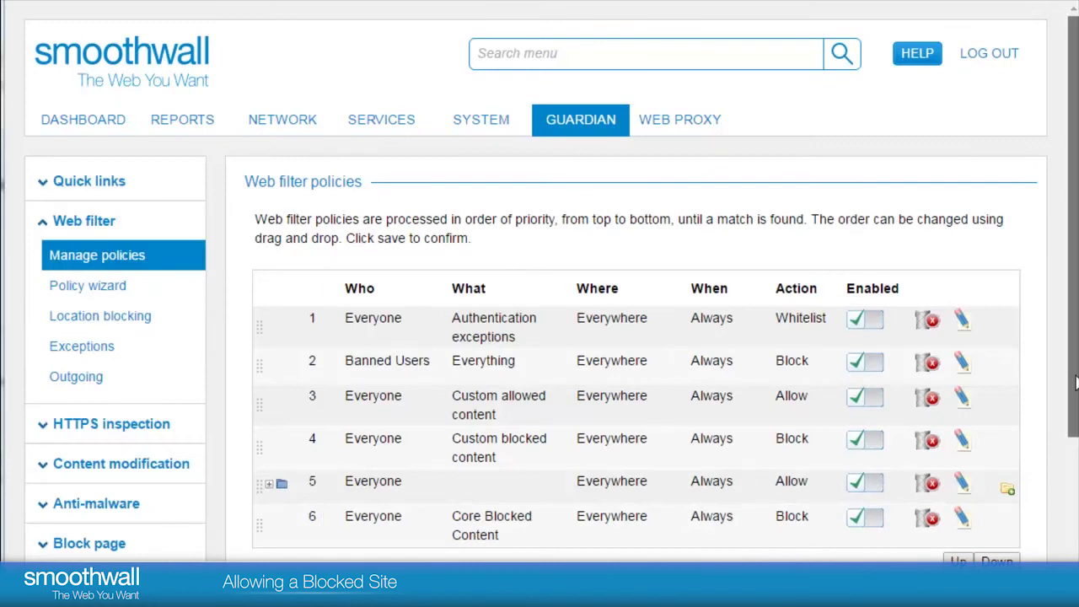
pyautogui.scroll(-1, 622, 444)
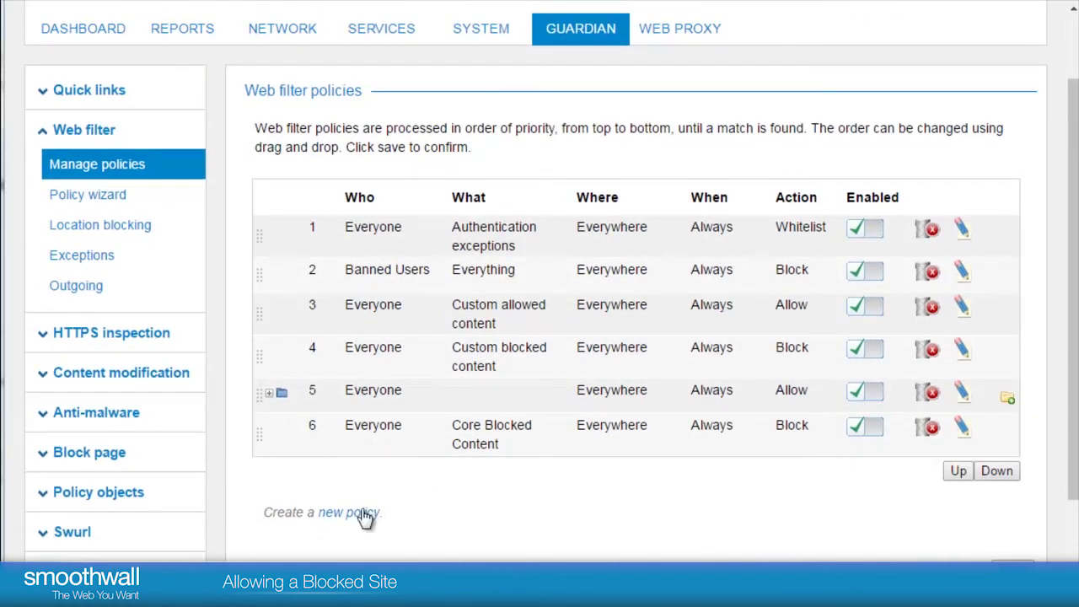
# Step: Begin a new web filter policy with the Students group included as its users
pyautogui.click(364, 512)
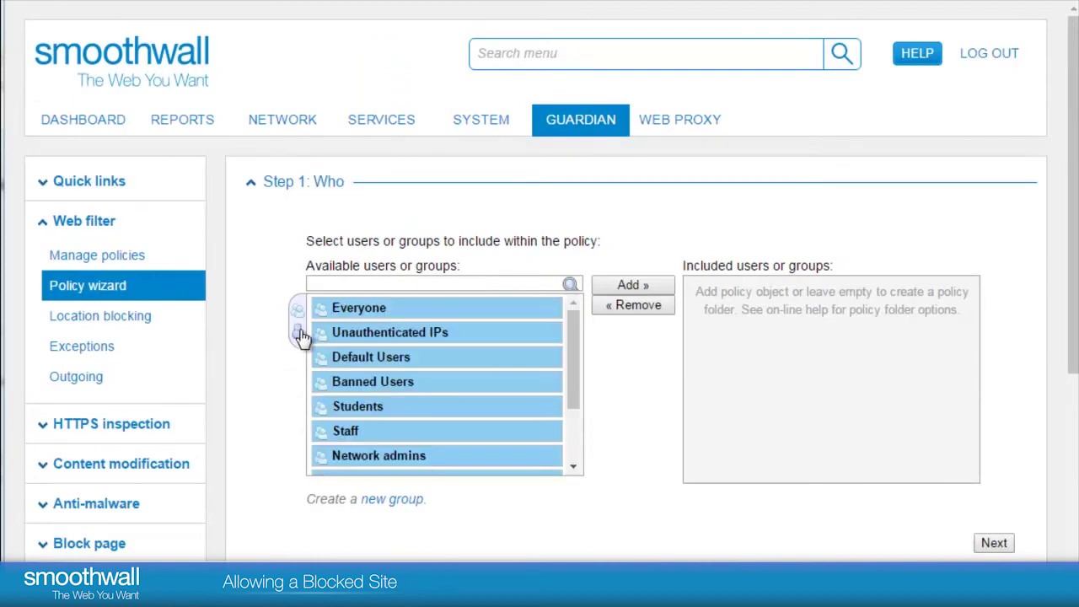
pyautogui.moveTo(572, 366); pyautogui.dragTo(559, 522)
pyautogui.click(577, 453)
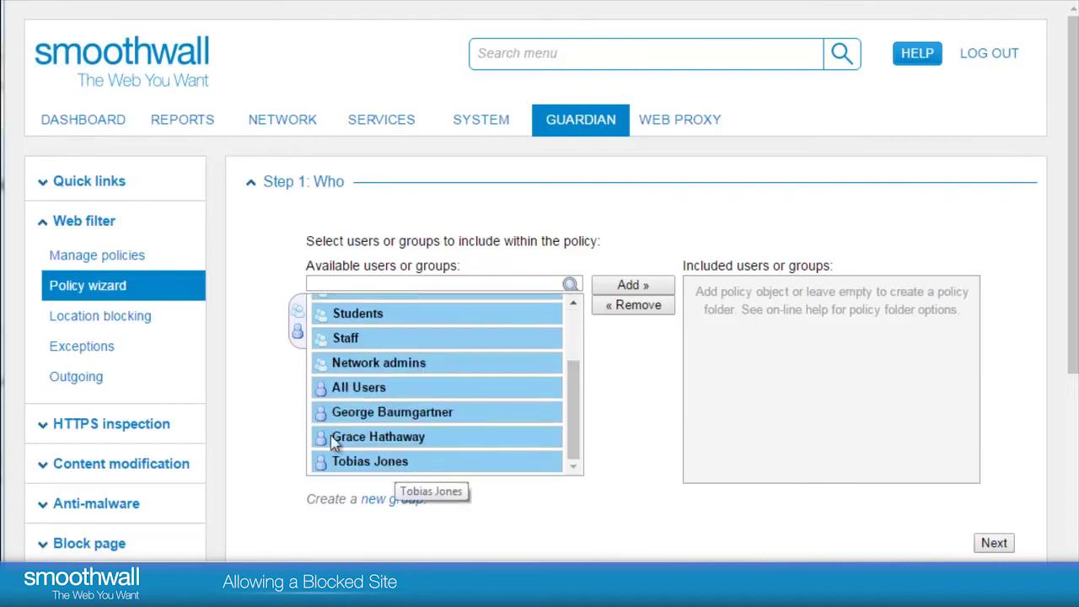
pyautogui.click(345, 284)
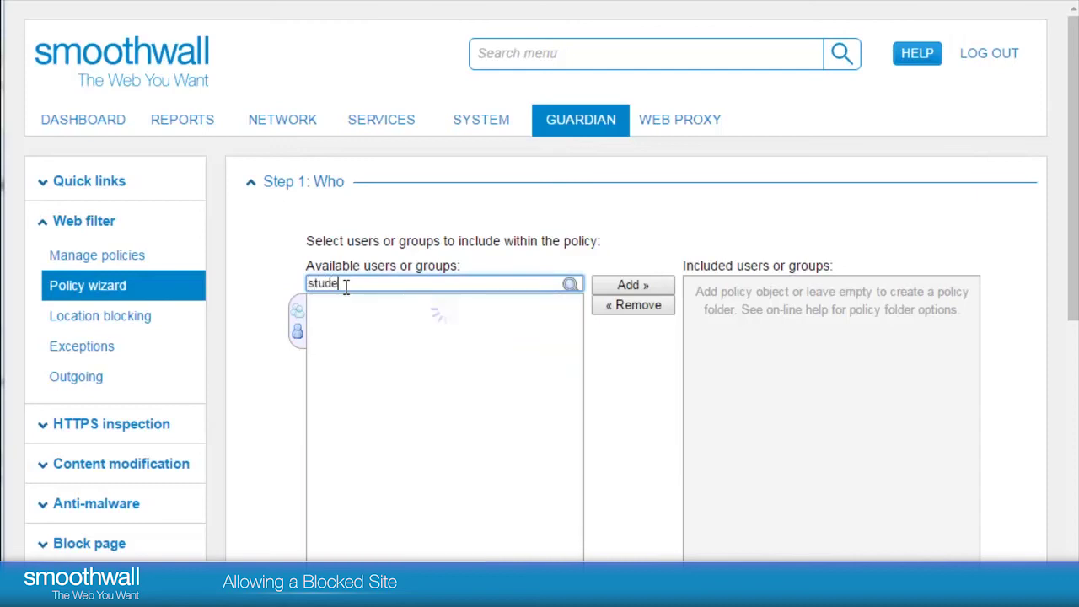
pyautogui.doubleClick(385, 308)
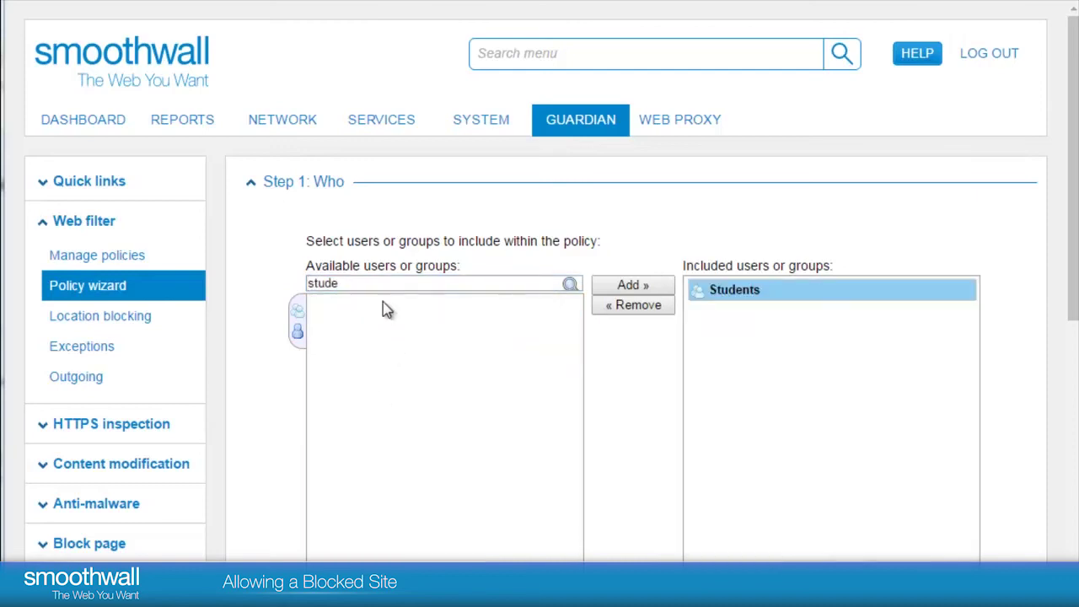
pyautogui.moveTo(1075, 243); pyautogui.dragTo(1075, 380)
pyautogui.click(994, 437)
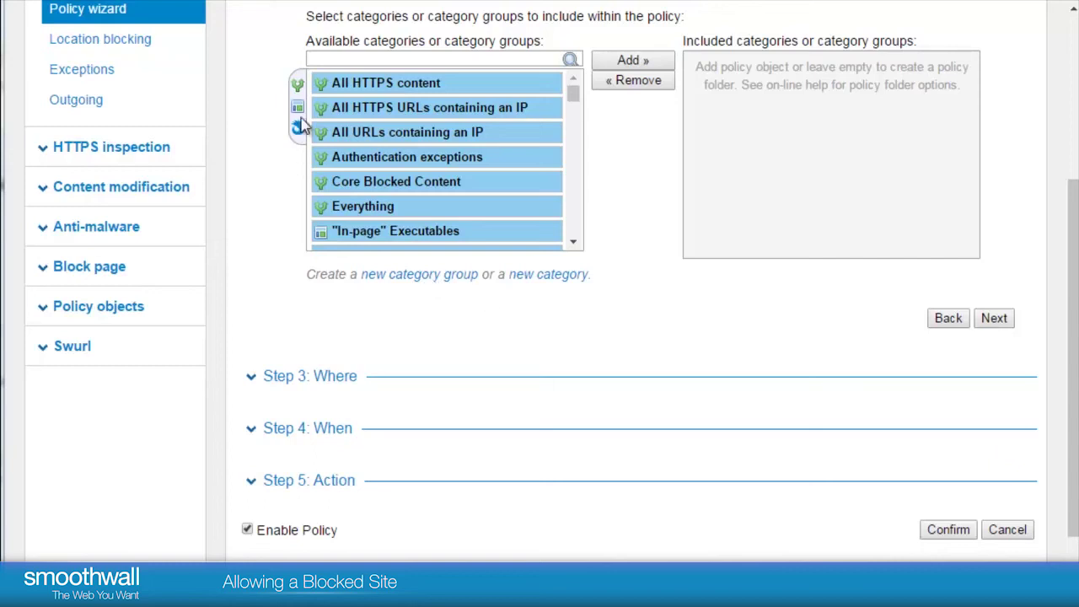
# Step: Include the Student custom allowed category, the Everywhere location and the Always time slot
pyautogui.click(368, 60)
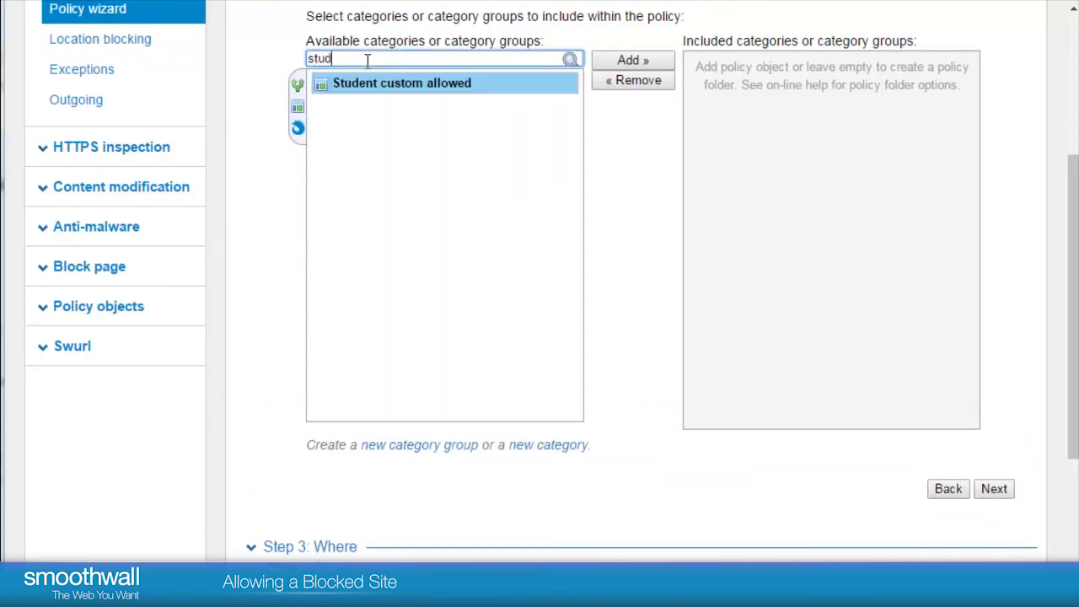
pyautogui.doubleClick(394, 84)
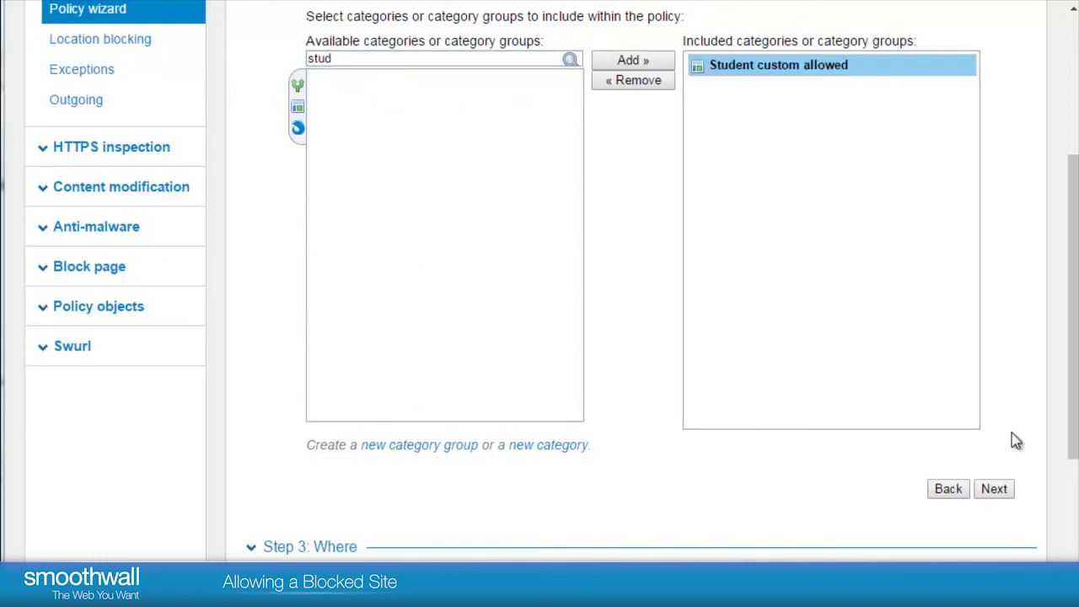
pyautogui.click(991, 488)
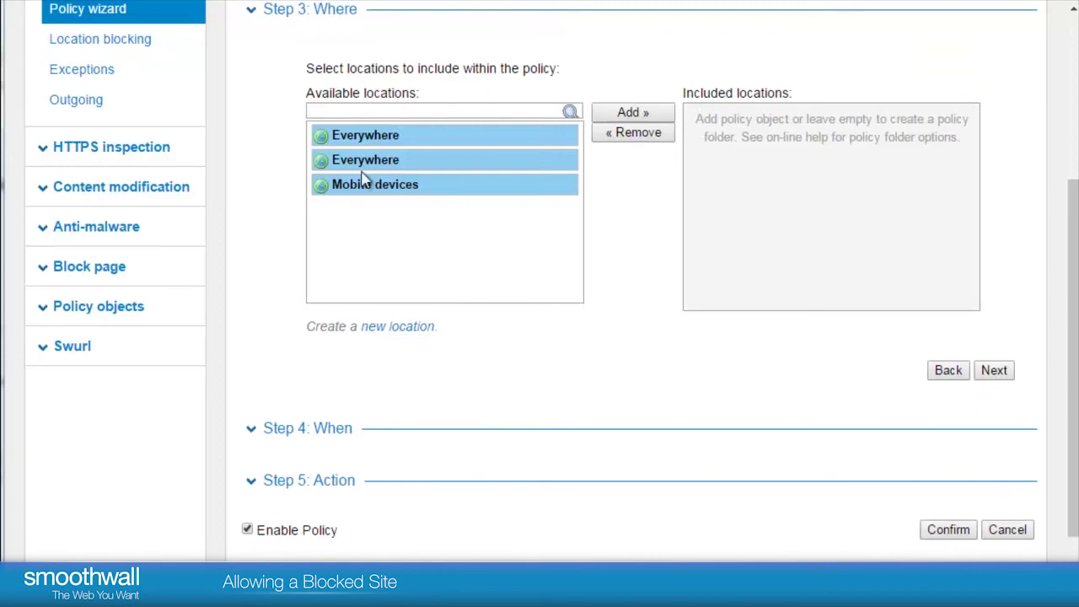
pyautogui.doubleClick(392, 138)
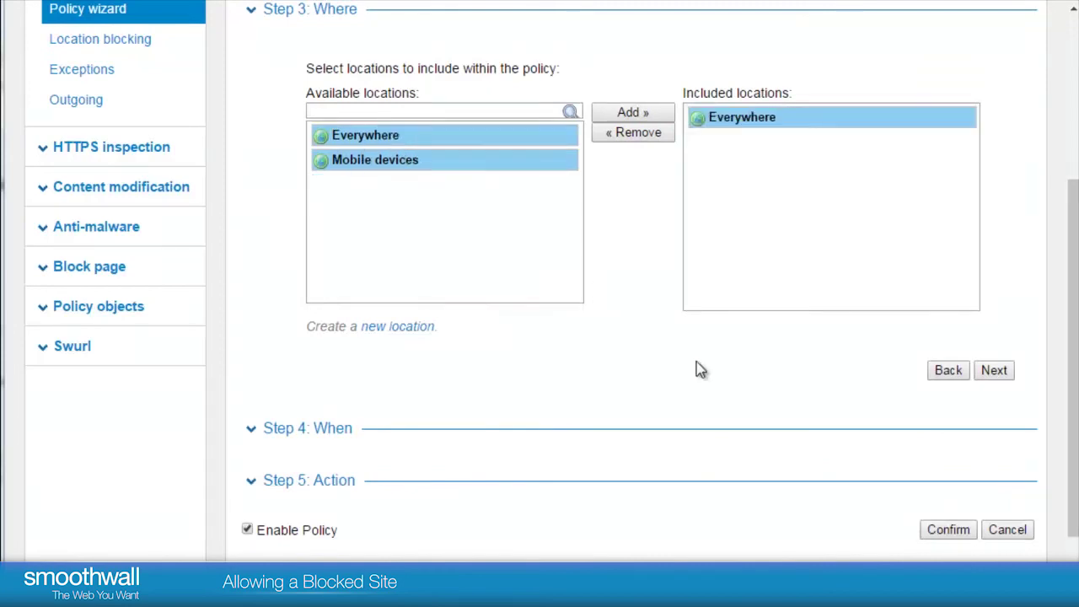
pyautogui.click(989, 376)
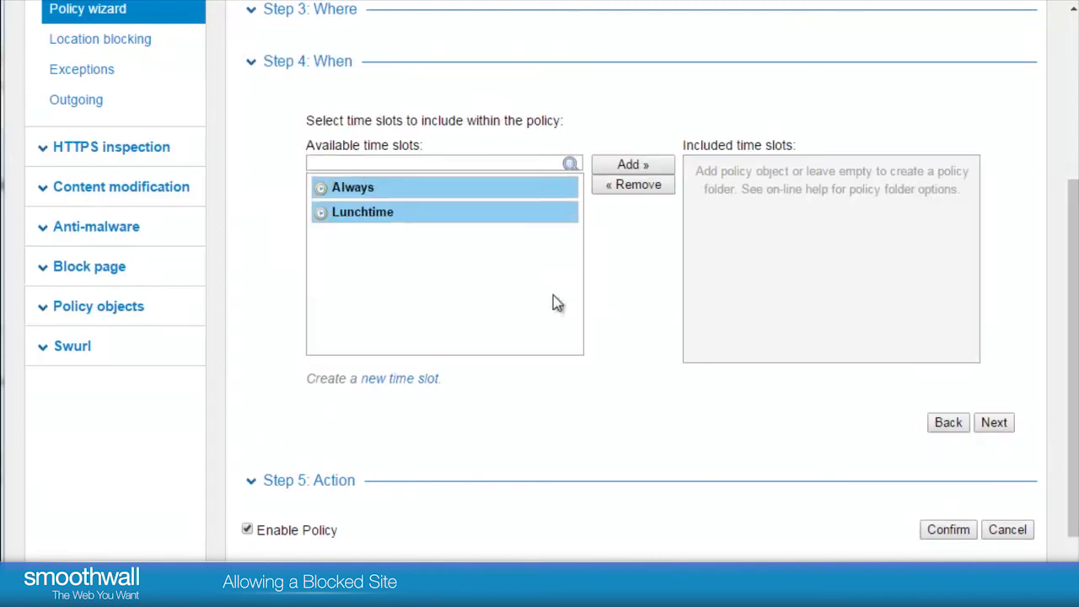
pyautogui.doubleClick(432, 193)
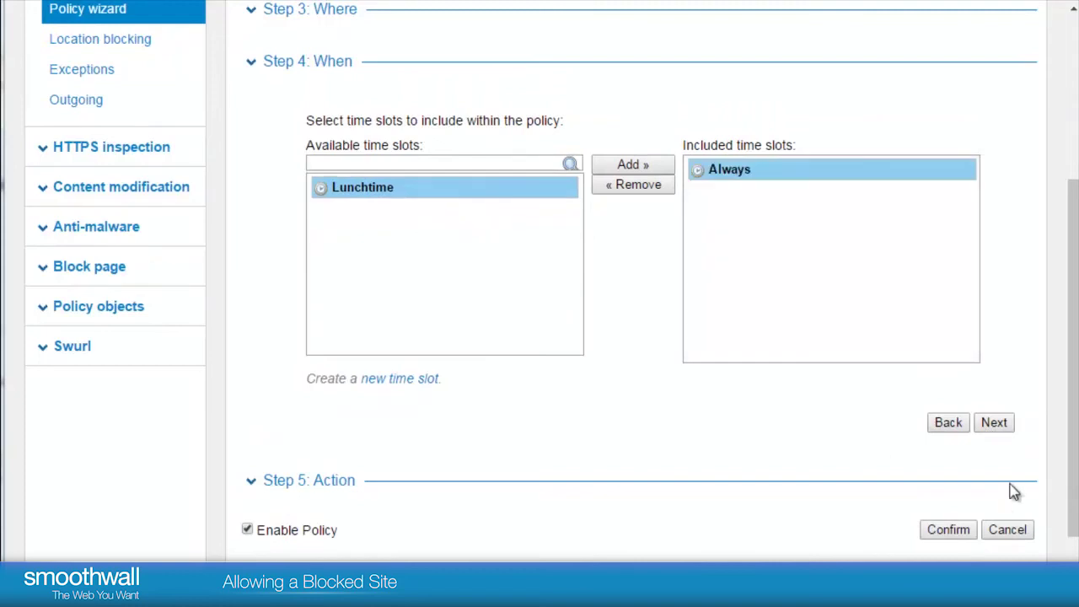
pyautogui.click(1003, 423)
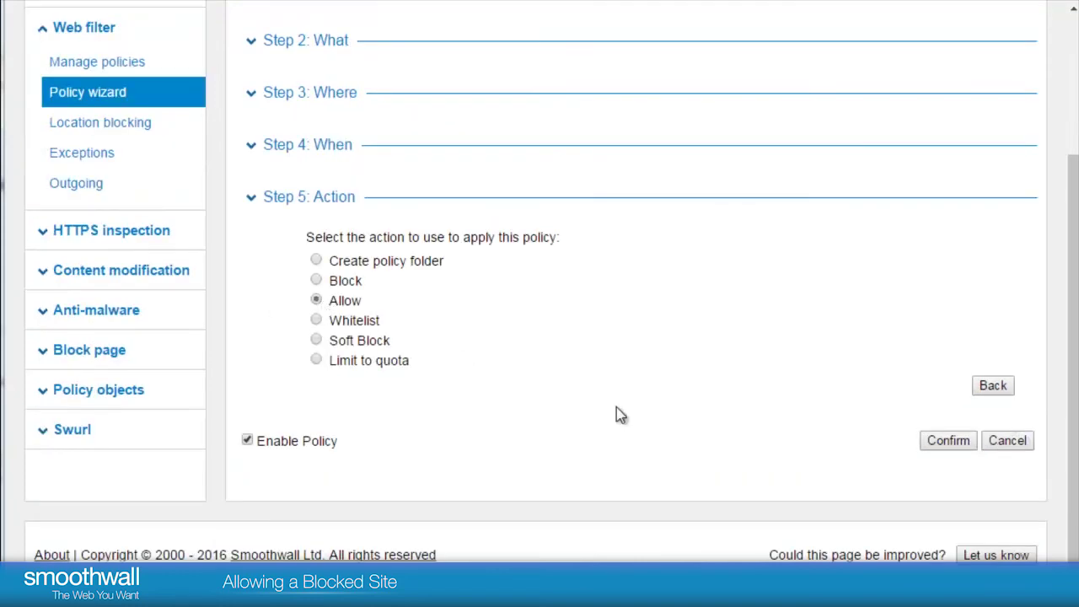
# Step: Confirm the Students allow policy's summary and save it
pyautogui.click(937, 445)
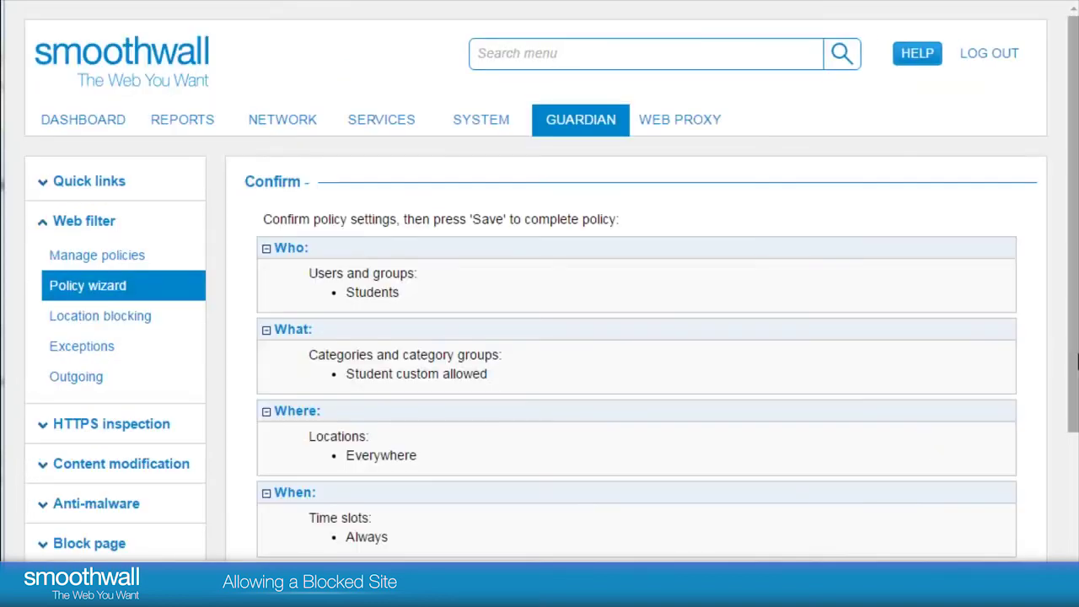
pyautogui.scroll(-3, 1045, 354)
pyautogui.click(892, 485)
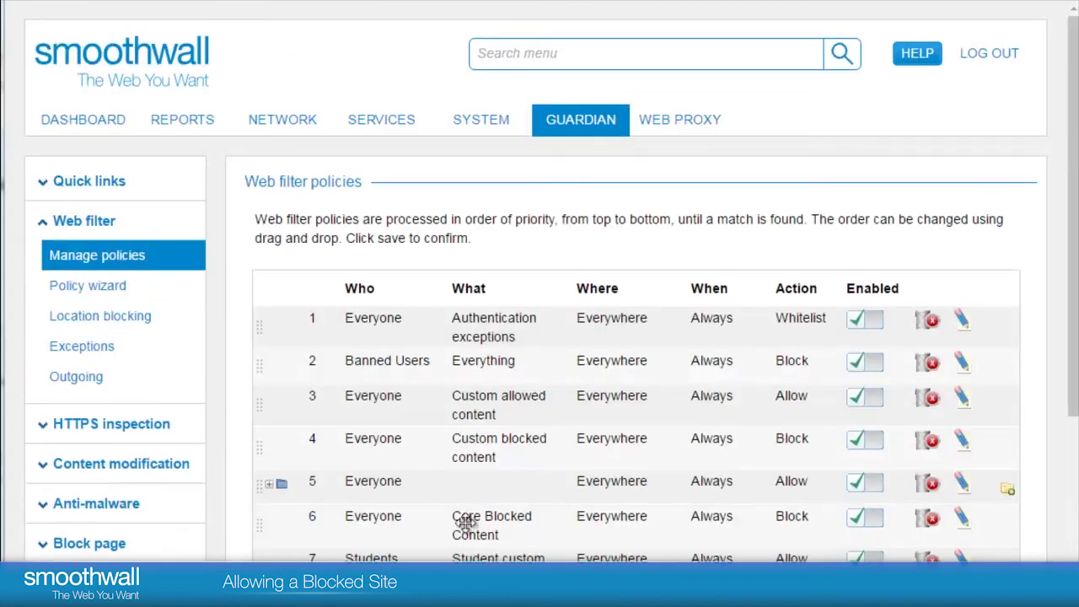
# Step: Move the Students policy from seventh to second place and save the order
pyautogui.click(392, 557)
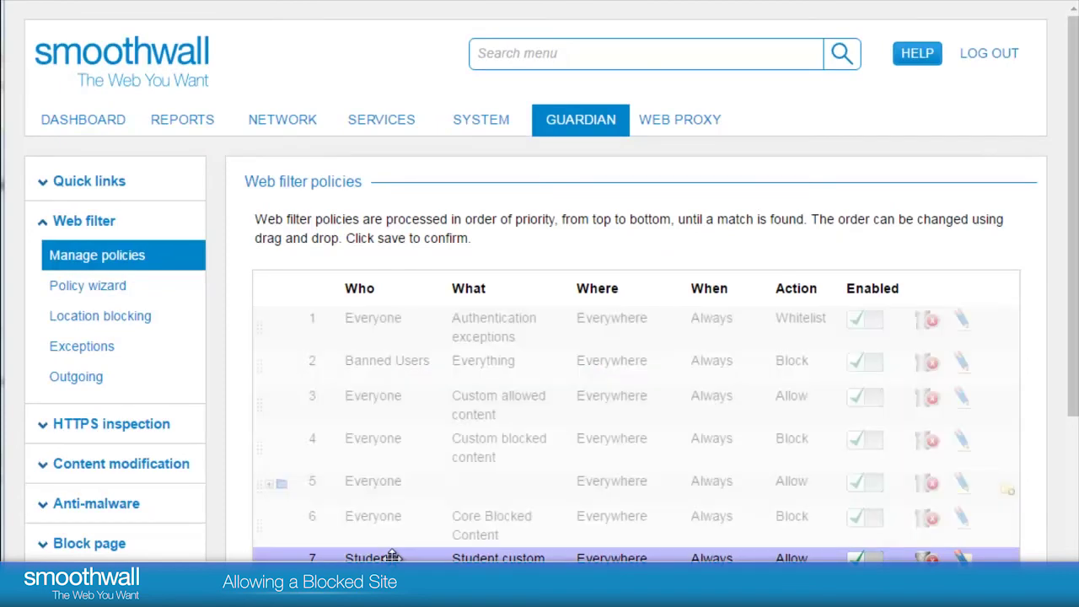
pyautogui.moveTo(392, 556); pyautogui.dragTo(390, 358)
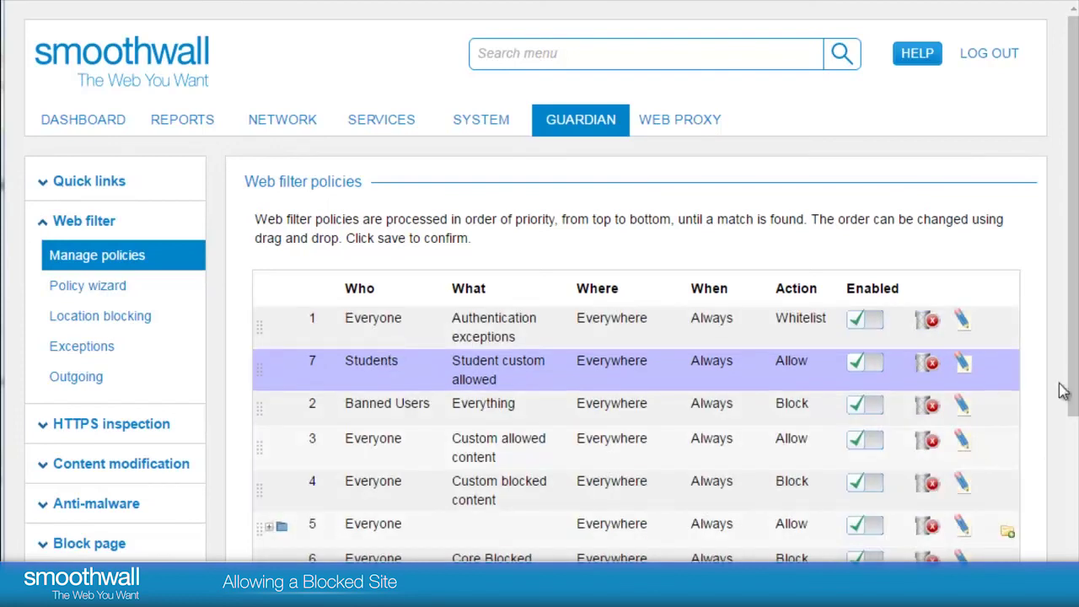
pyautogui.moveTo(1074, 400); pyautogui.dragTo(1074, 506)
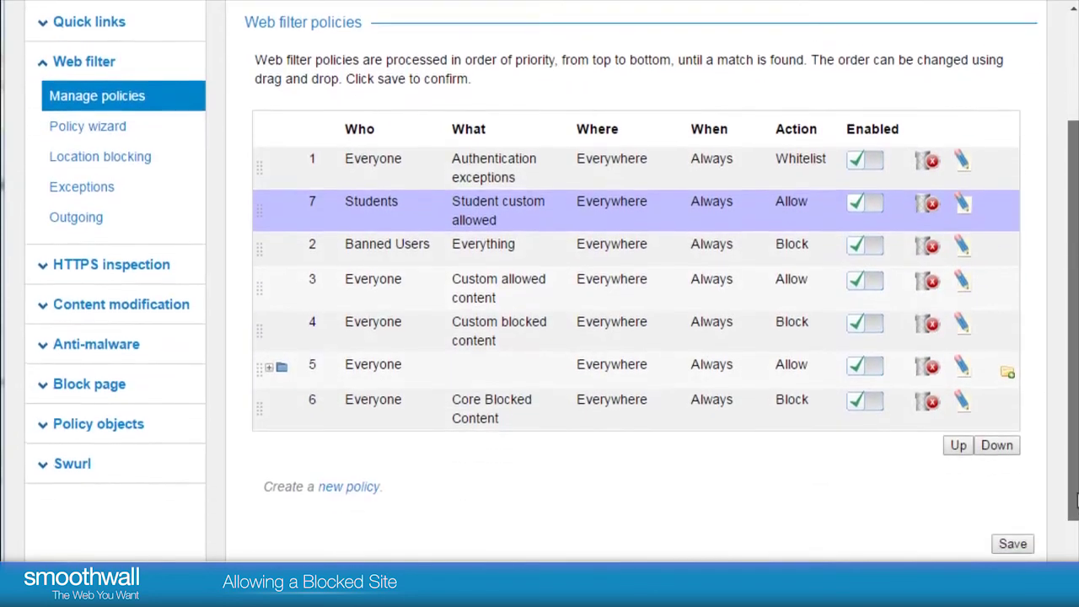
pyautogui.click(1013, 544)
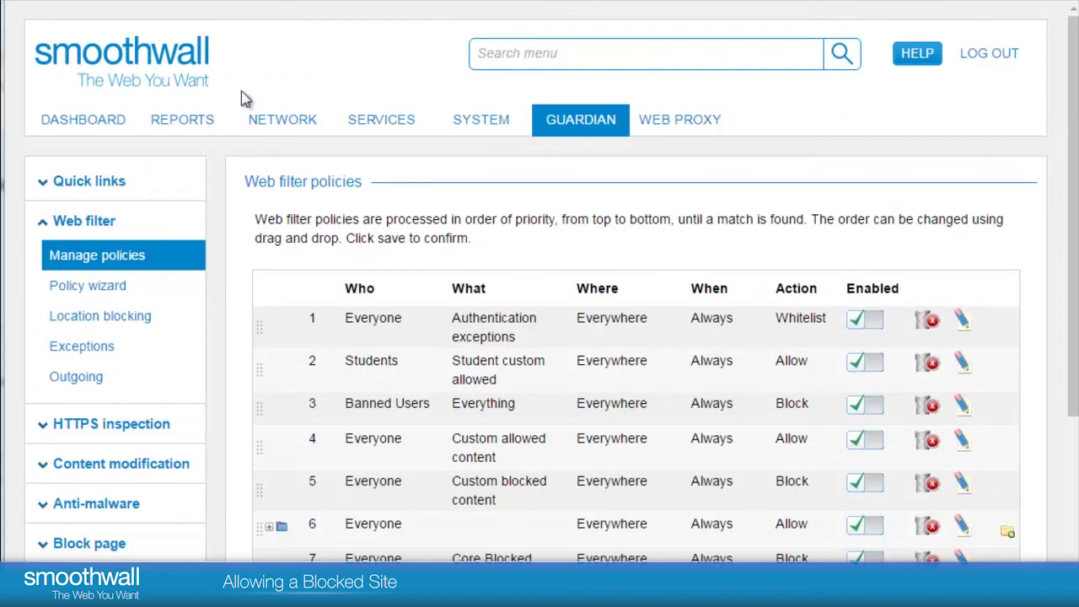
# Step: Open the realtime Web filter log report
pyautogui.moveTo(184, 120)
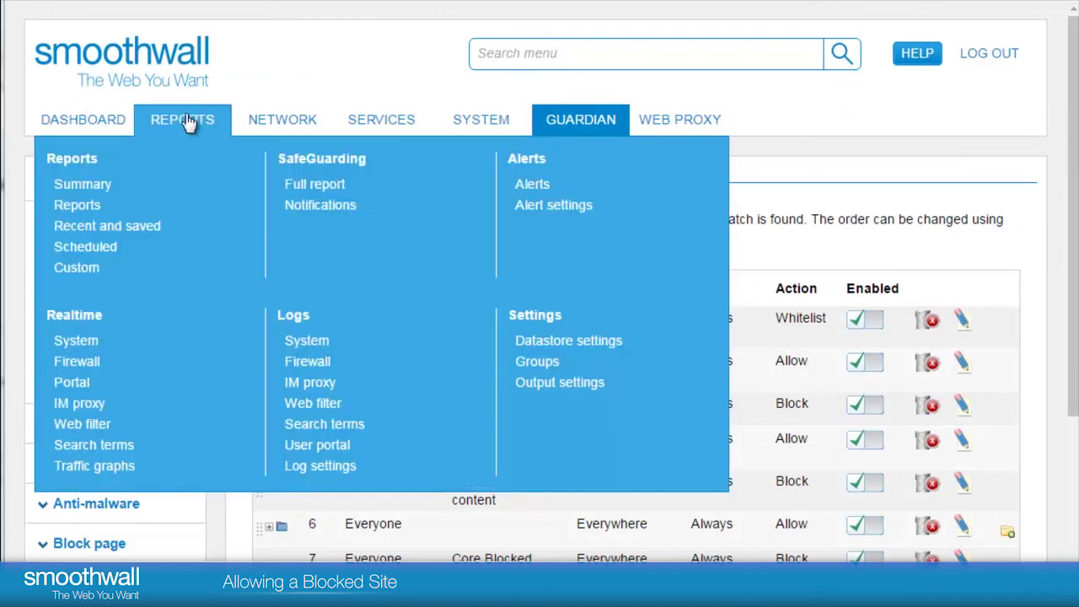
pyautogui.click(72, 431)
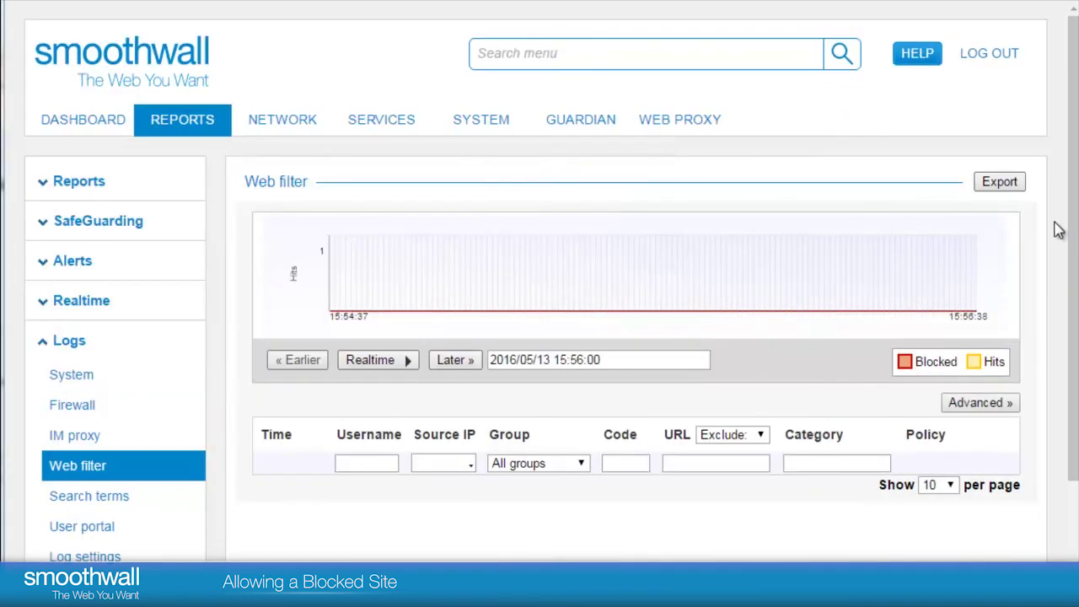
pyautogui.scroll(-2, 1064, 236)
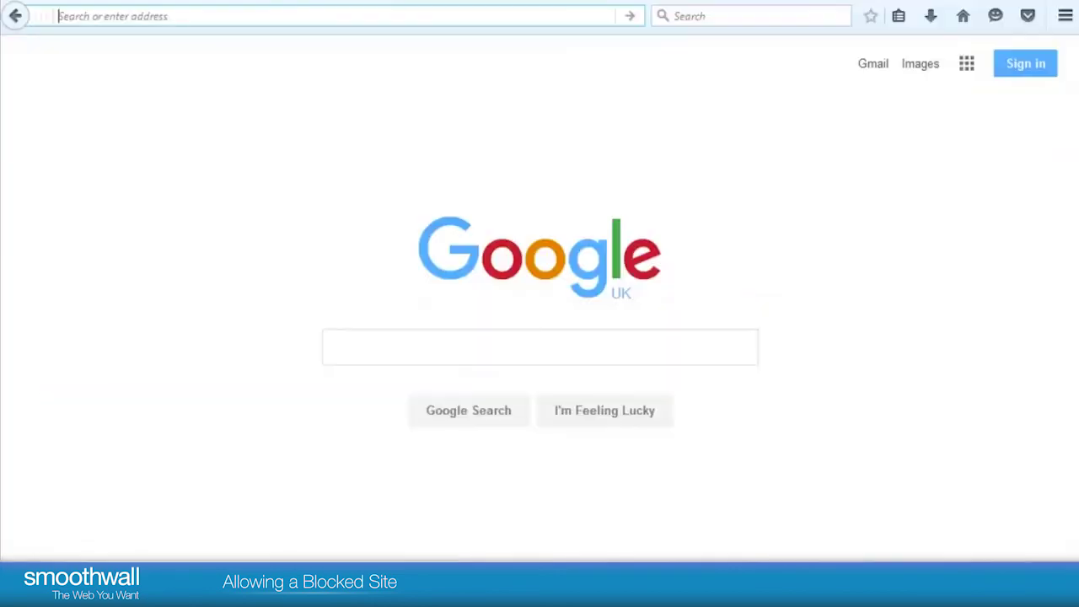
# Step: Load playboy.com/style in Firefox to test that the previously blocked site now opens
pyautogui.write('playbo')
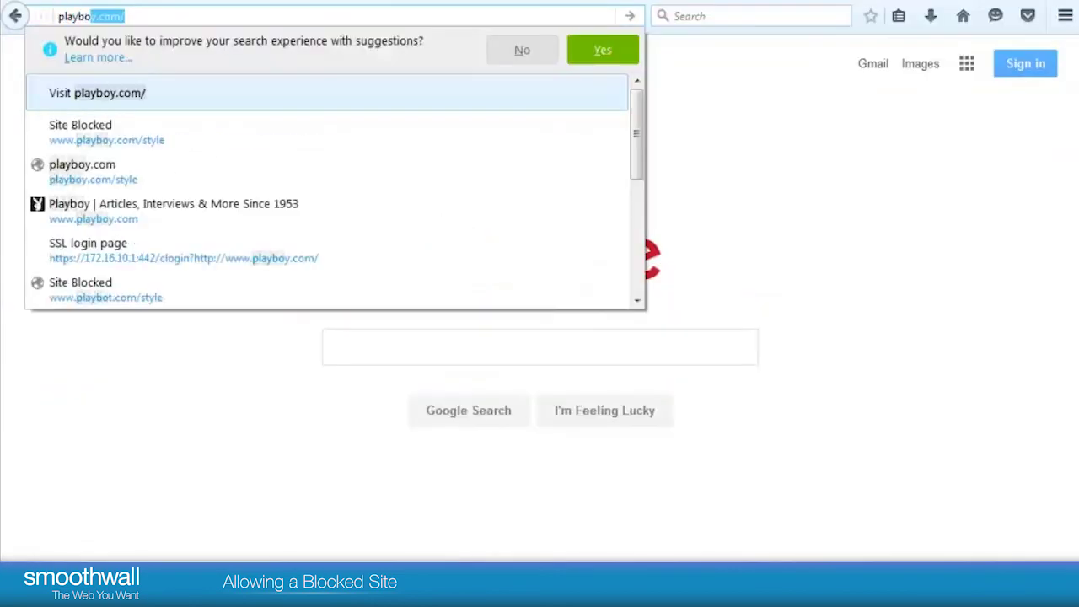
pyautogui.write('y.com/s')
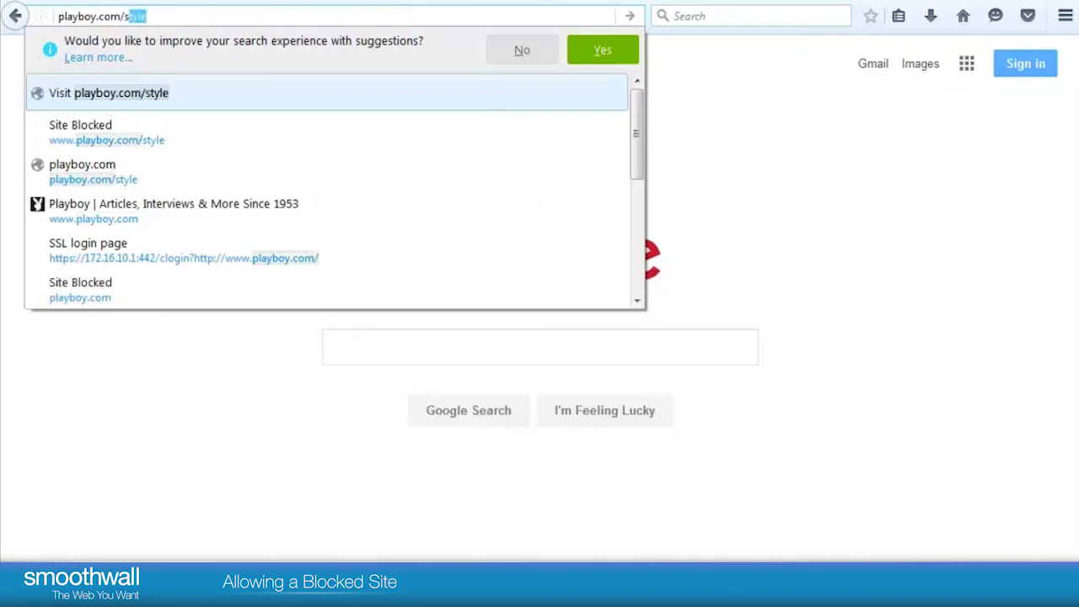
pyautogui.write('ty')
pyautogui.press('Return')
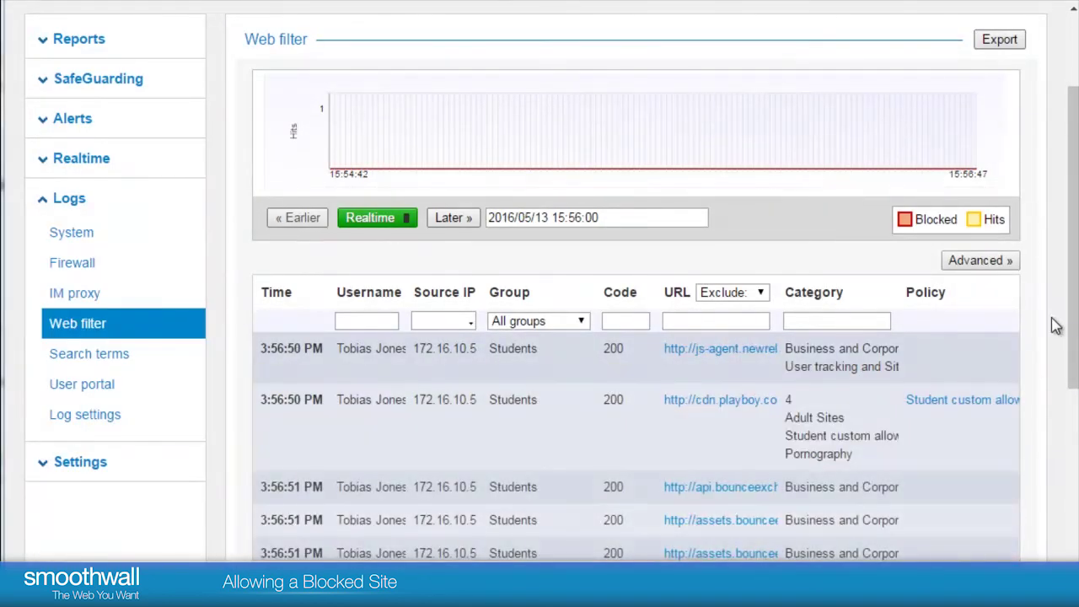
# Step: Reveal the Student custom allowed policy details (Students, Everywhere, Always, Allow) in the Web filter log
pyautogui.moveTo(1071, 357); pyautogui.dragTo(1068, 476)
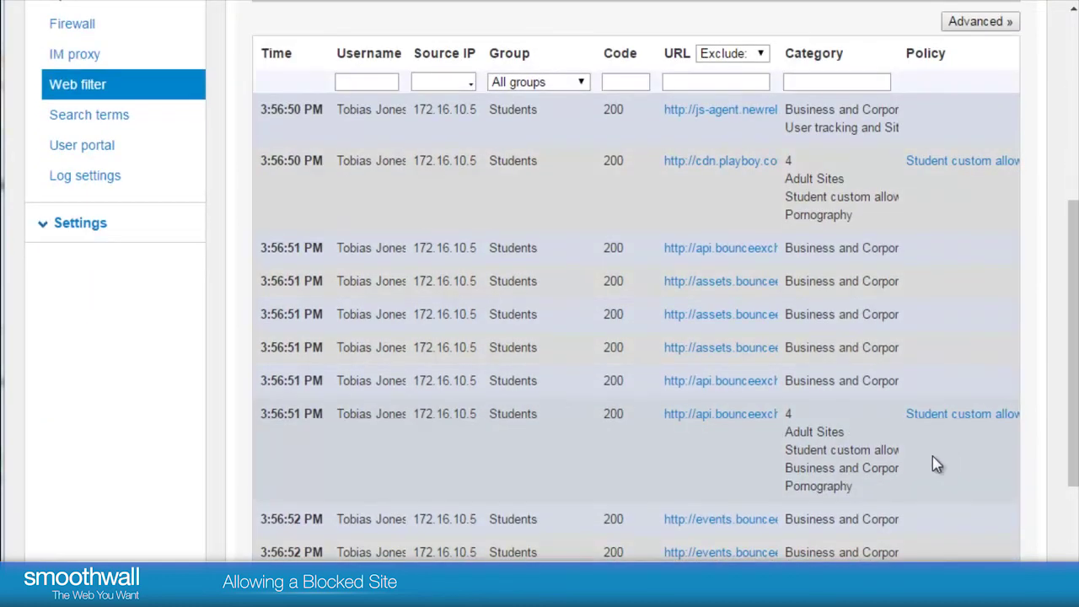
pyautogui.moveTo(933, 462)
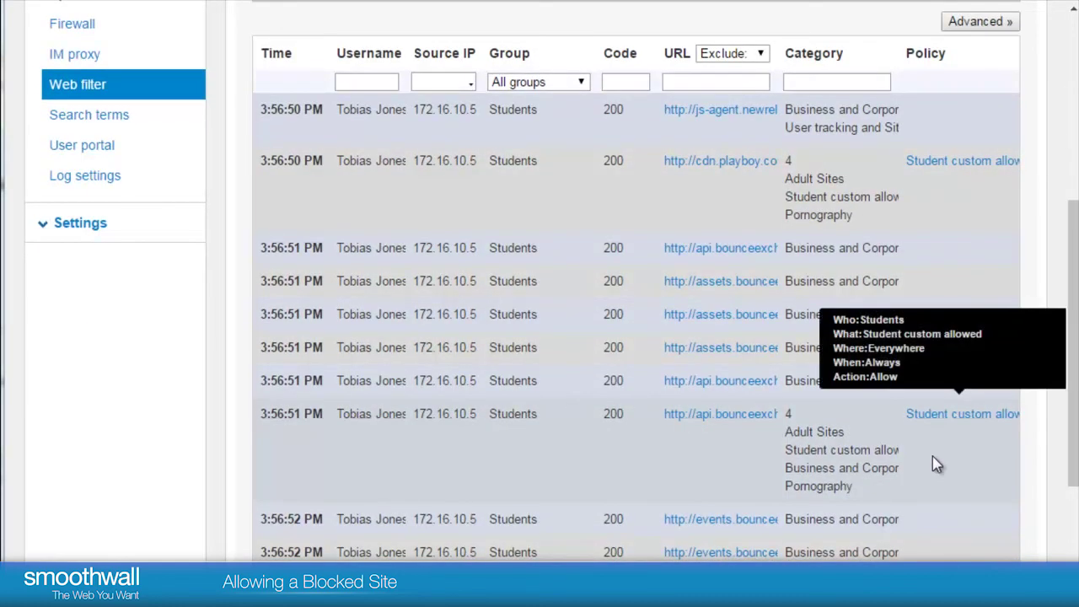